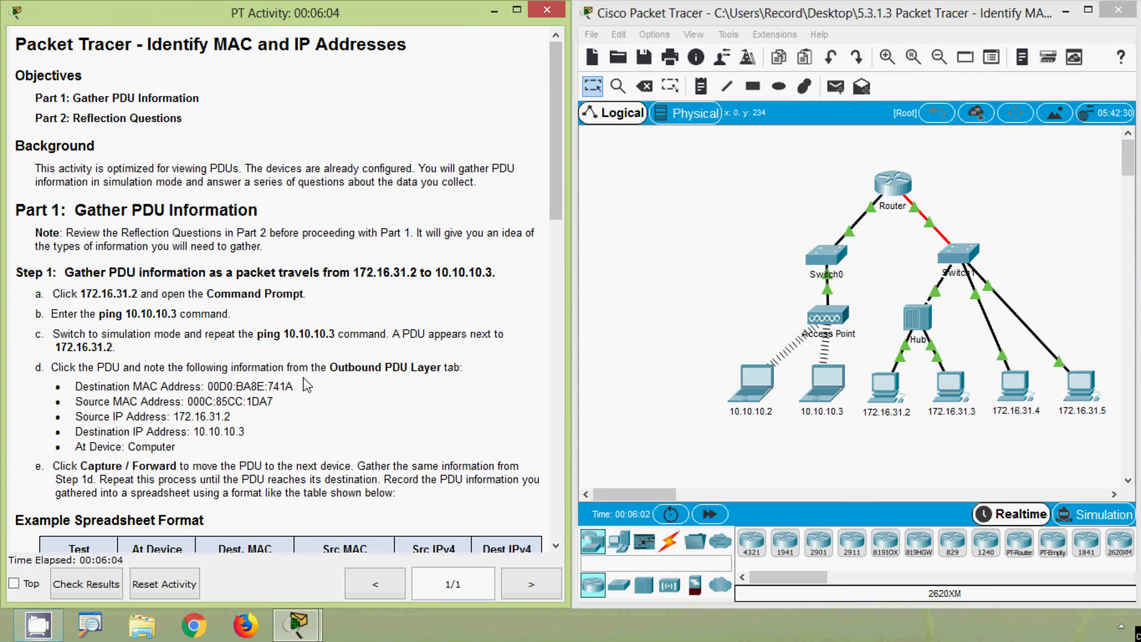
# Scroll the PT Activity instructions past the example table to the Reflection Questions and Scoring Rubric.
pyautogui.scroll(-5, 305, 380)
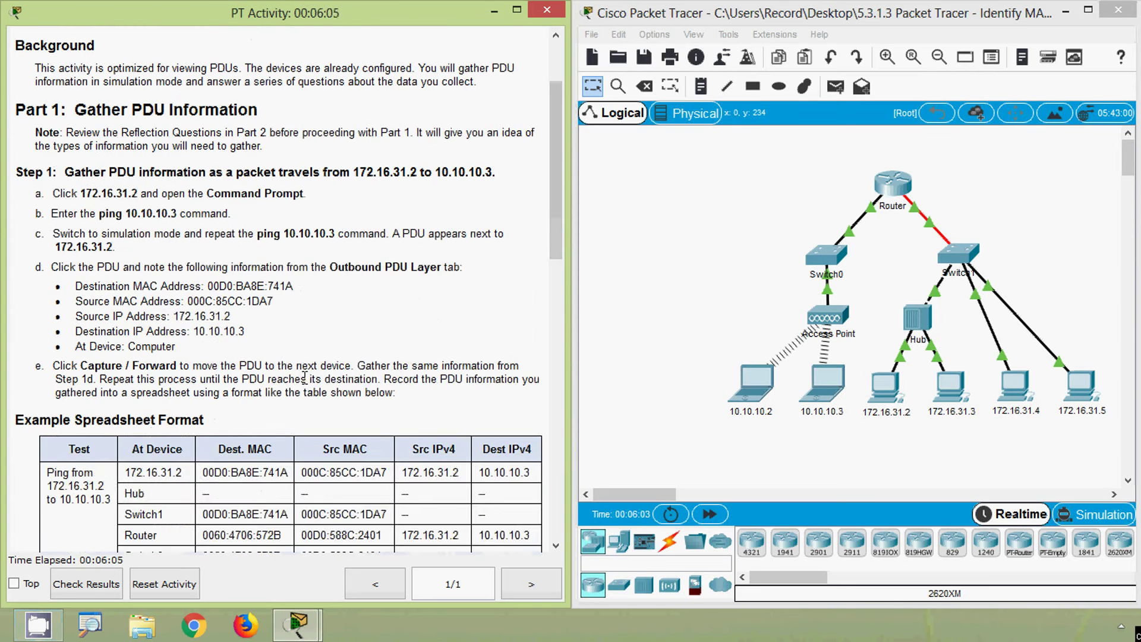
pyautogui.scroll(-10, 305, 377)
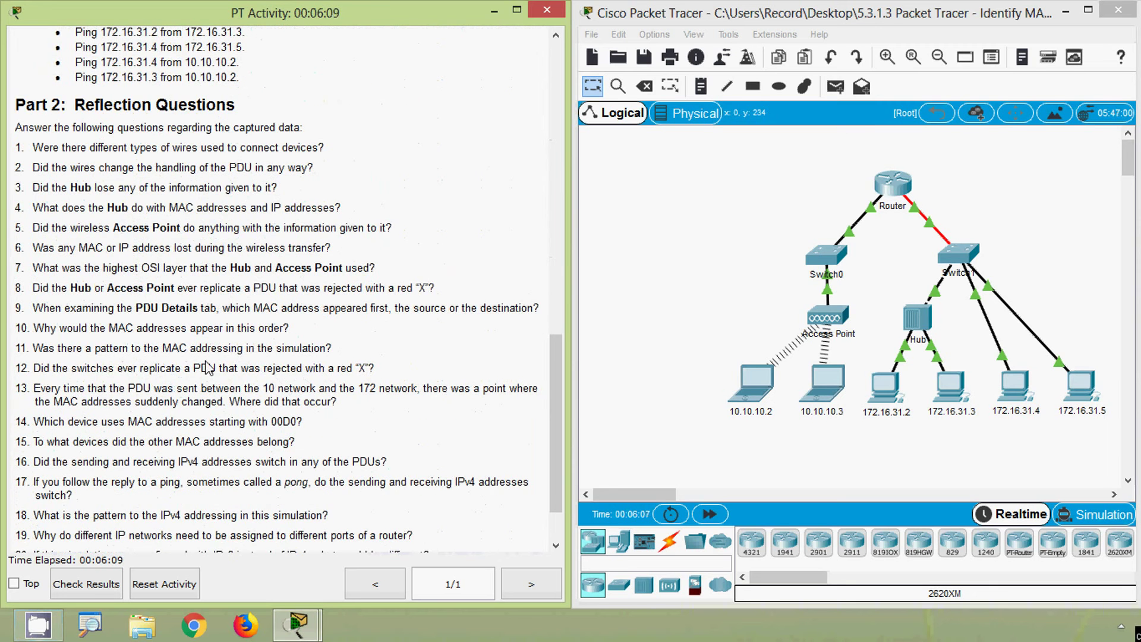
pyautogui.scroll(-1, 179, 363)
pyautogui.scroll(-1, 177, 360)
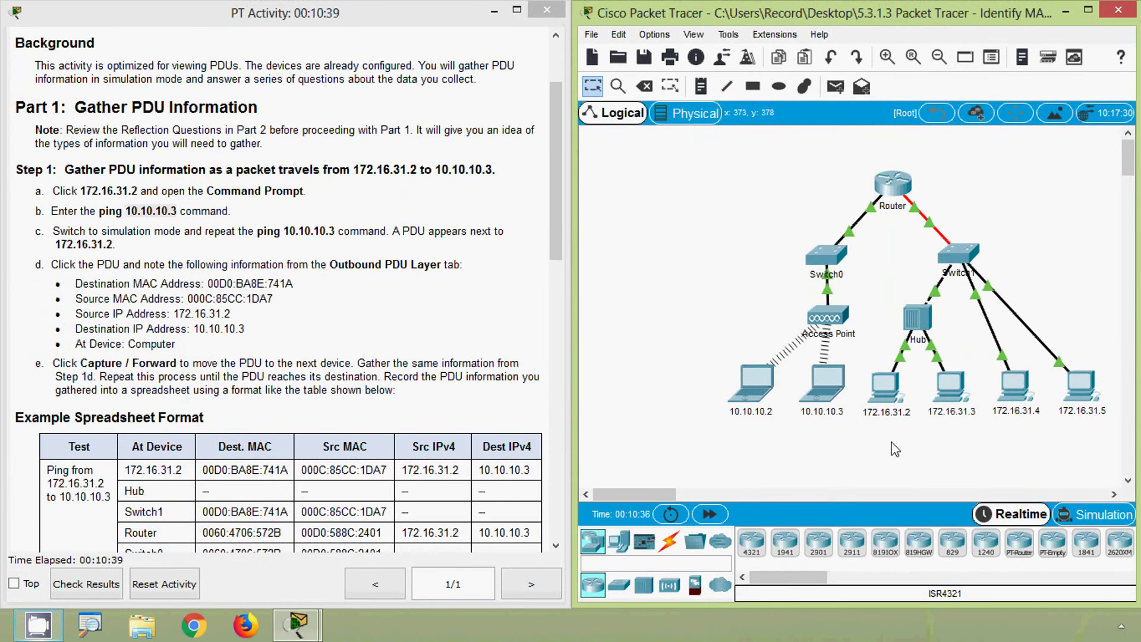
# Open the Command Prompt on PC 172.16.31.2's Desktop.
pyautogui.click(896, 395)
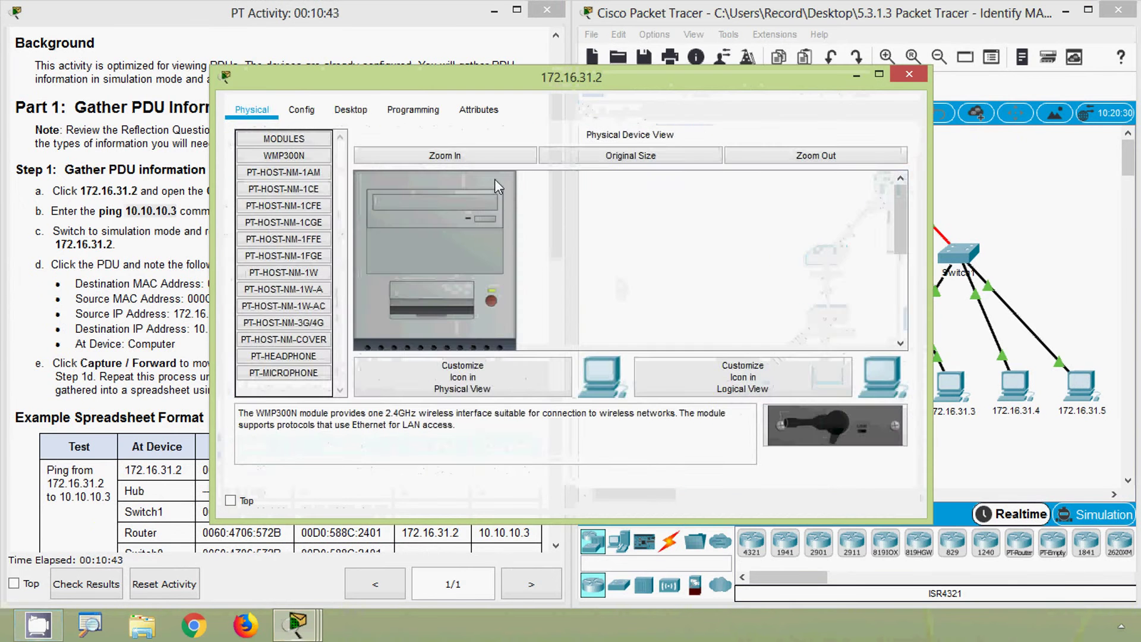
pyautogui.click(352, 111)
pyautogui.click(678, 199)
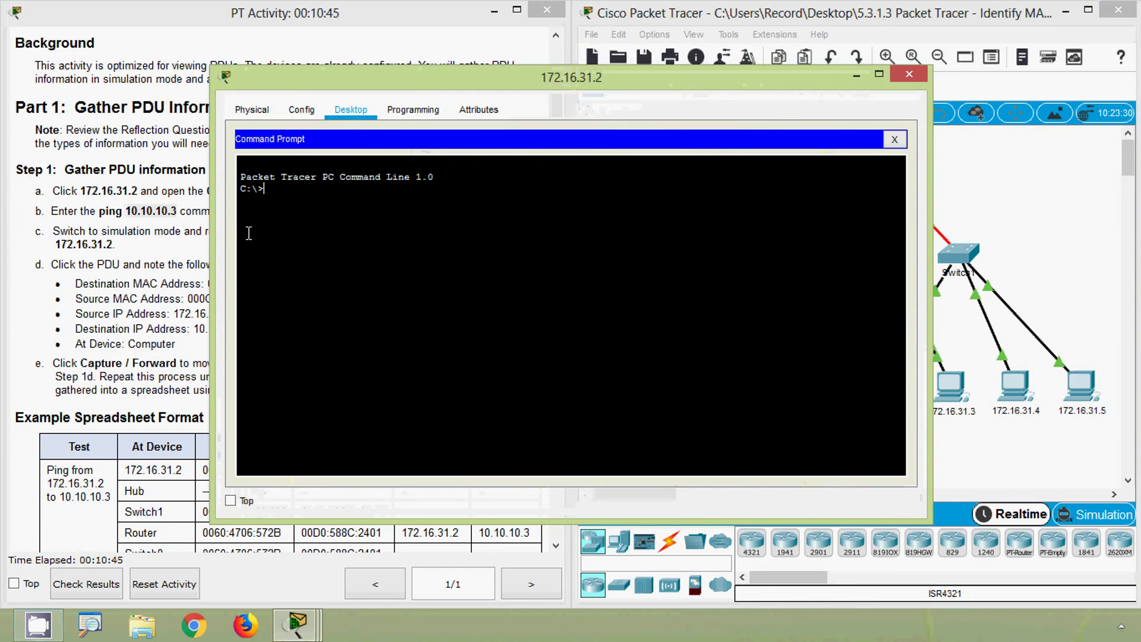
# Ping 10.10.10.3 twice and highlight the second run's 0% loss result.
pyautogui.write('ping')
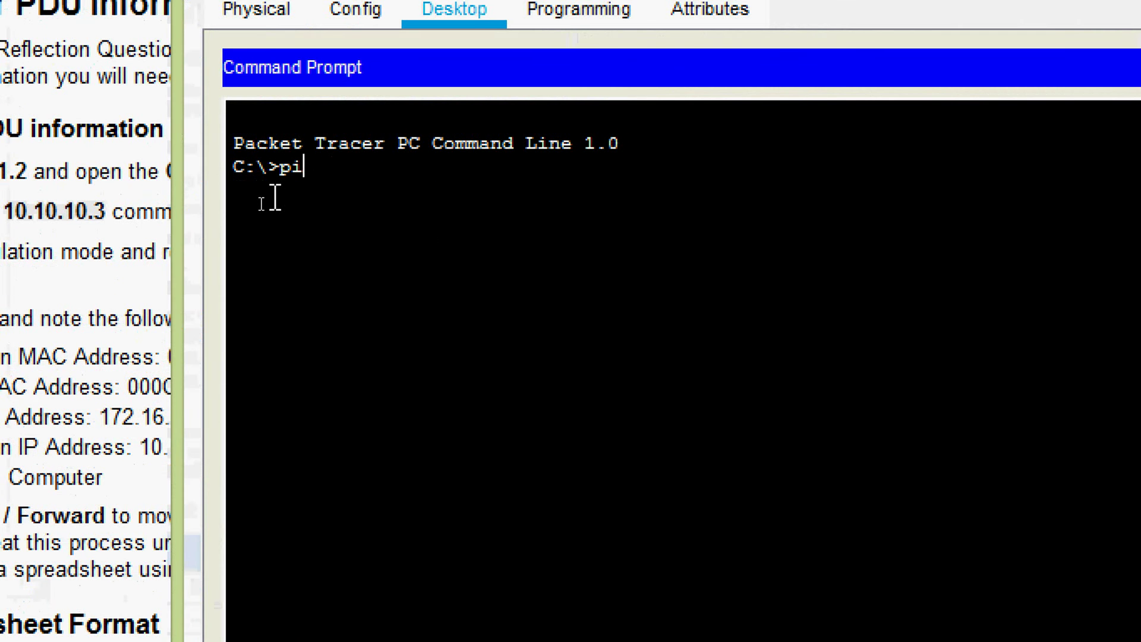
pyautogui.rightClick(340, 168)
pyautogui.click(374, 214)
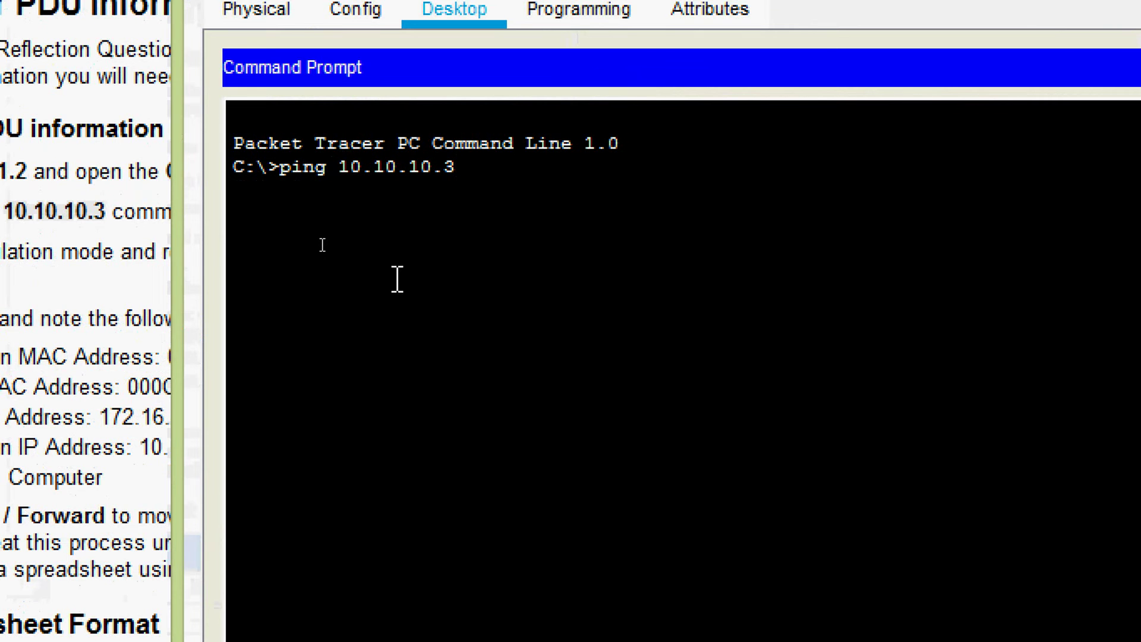
pyautogui.press('Return')
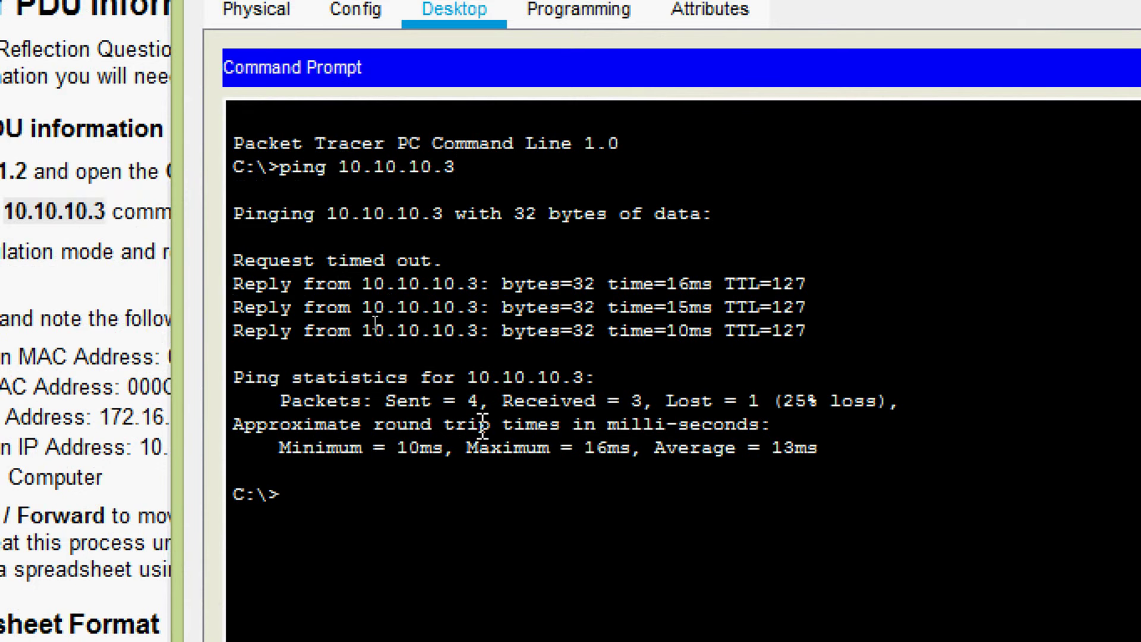
pyautogui.press('Up')
pyautogui.press('Return')
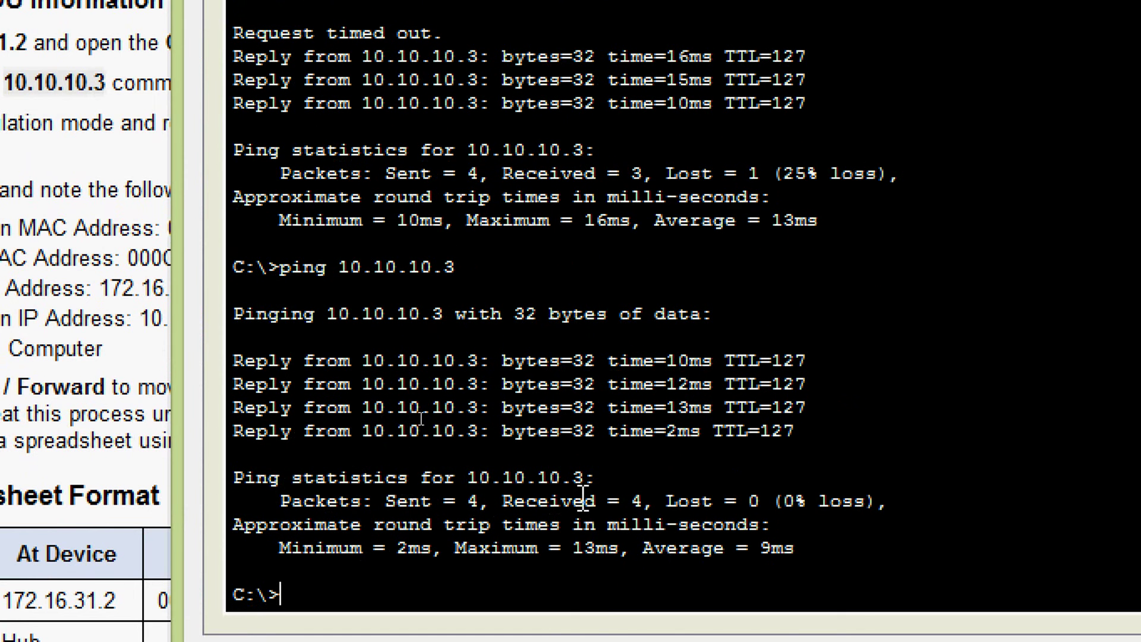
pyautogui.moveTo(656, 501); pyautogui.dragTo(863, 501)
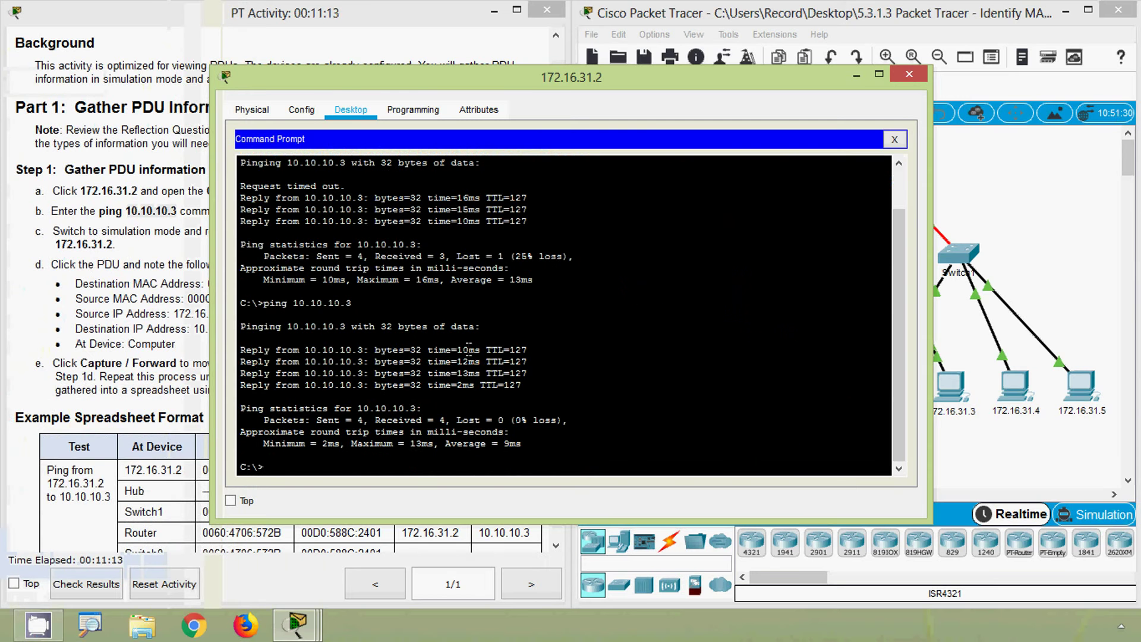
# Switch to Simulation mode, hide the Simulation Panel, and reopen PC 172.16.31.2's Command Prompt.
pyautogui.click(909, 74)
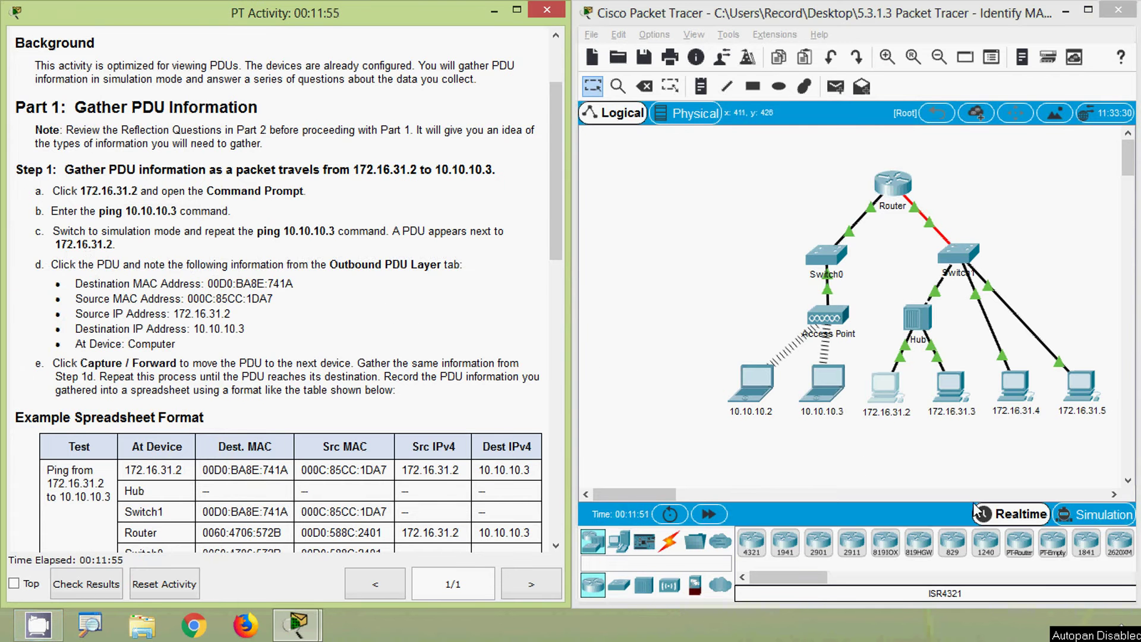
pyautogui.click(1083, 525)
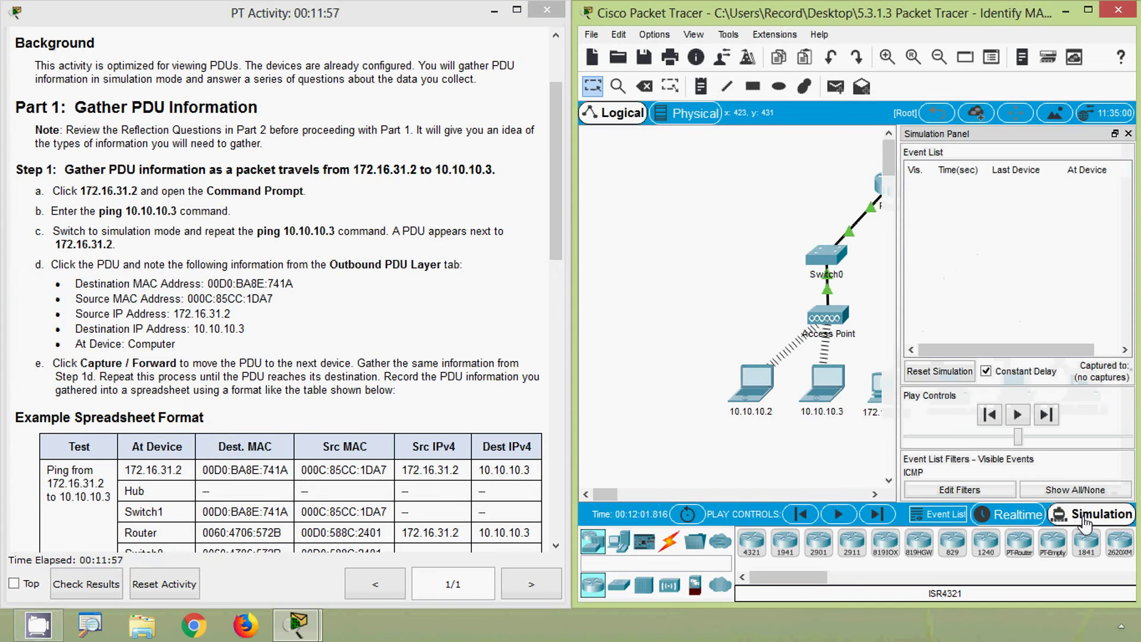
pyautogui.click(1128, 134)
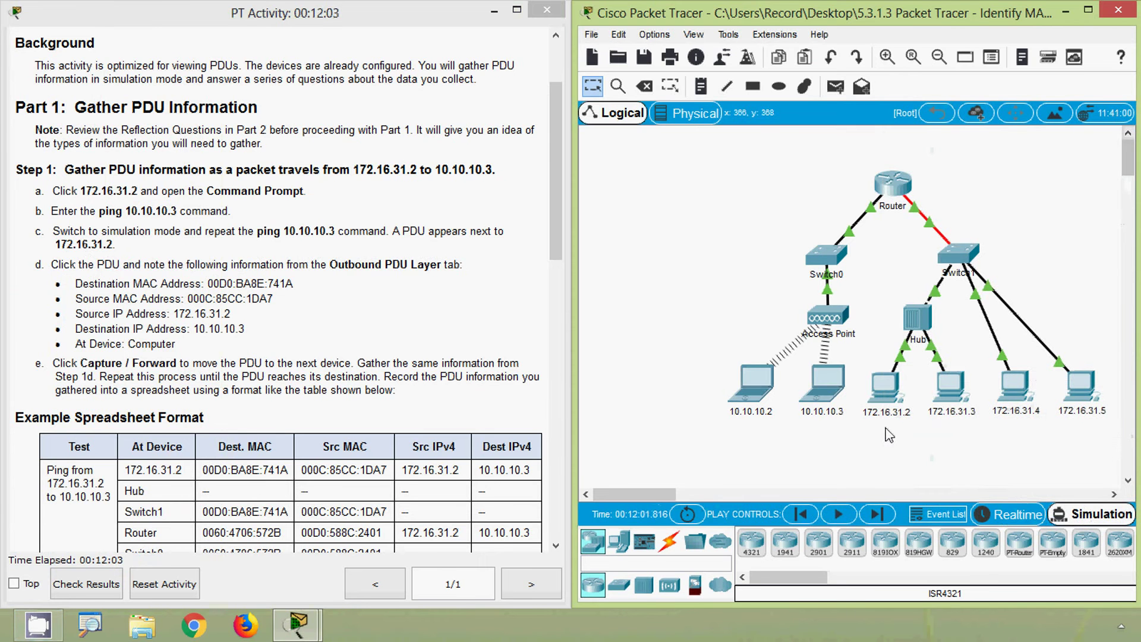
pyautogui.click(885, 386)
pyautogui.click(699, 205)
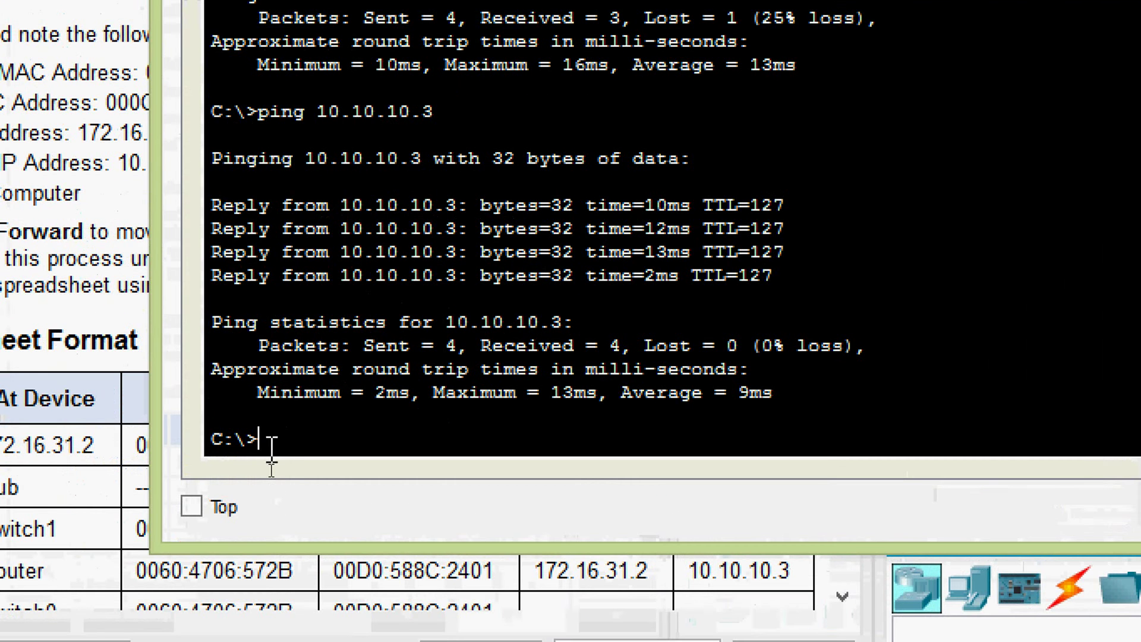
# Rerun ping 10.10.10.3 in simulation mode and close the PC window.
pyautogui.press('Up')
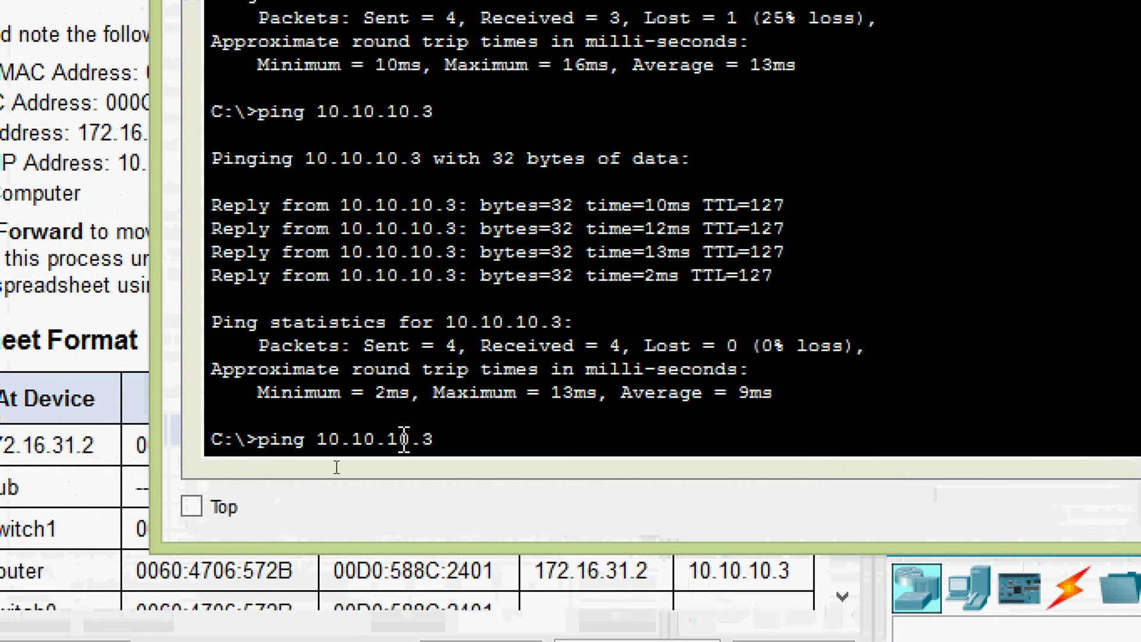
pyautogui.press('Return')
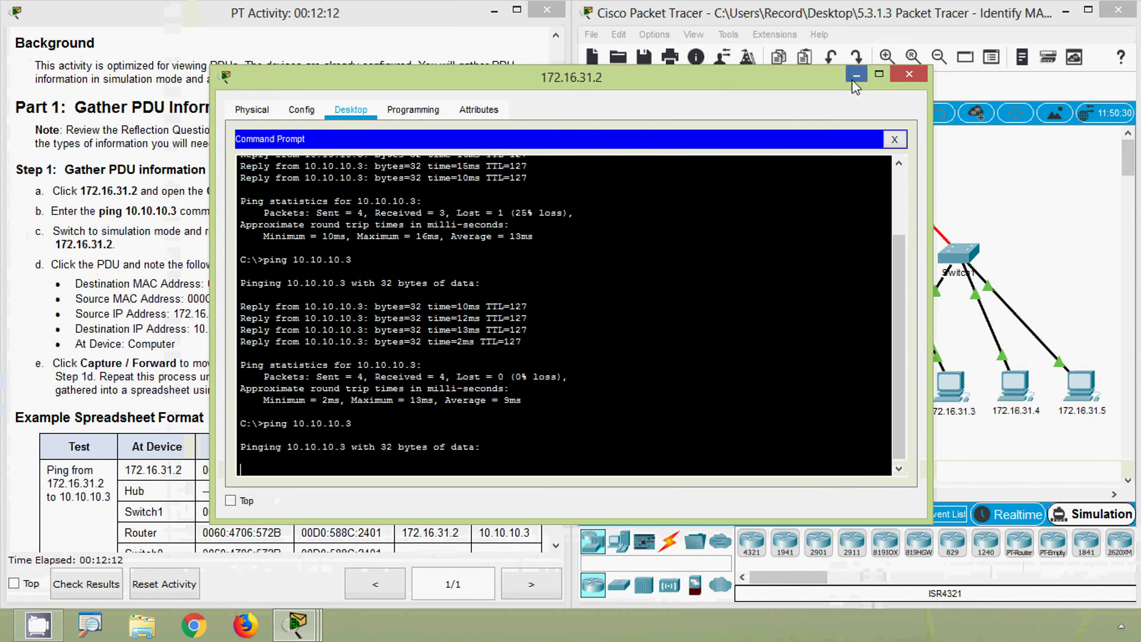
pyautogui.click(867, 84)
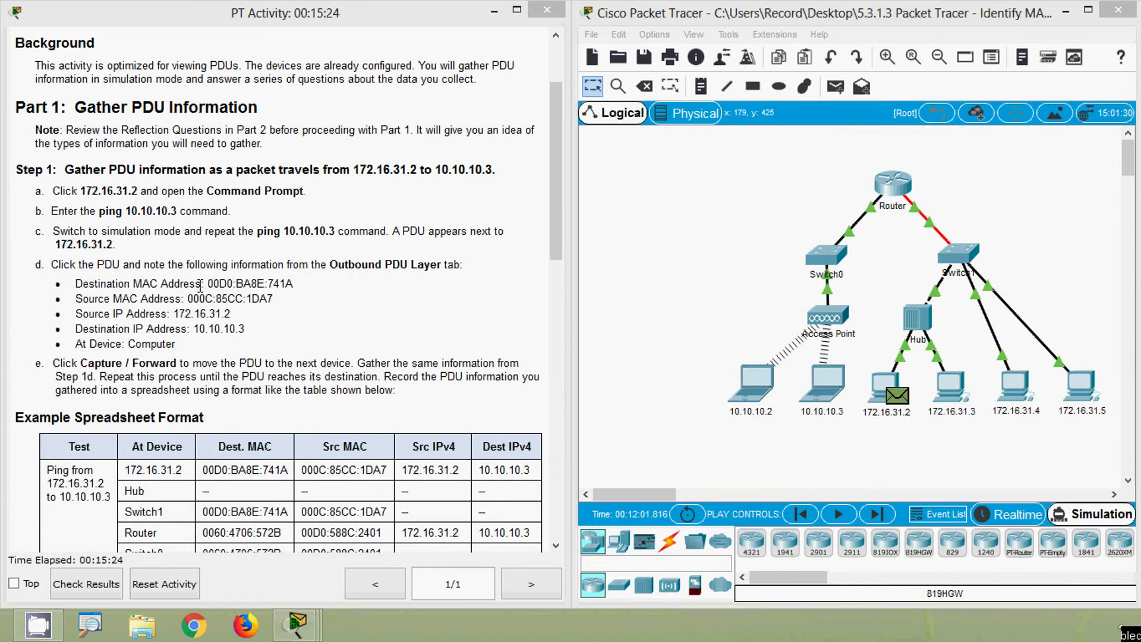
# Highlight the destination MAC, Source IP, Destination IP and At Device fields in the instructions.
pyautogui.moveTo(205, 284); pyautogui.dragTo(299, 284)
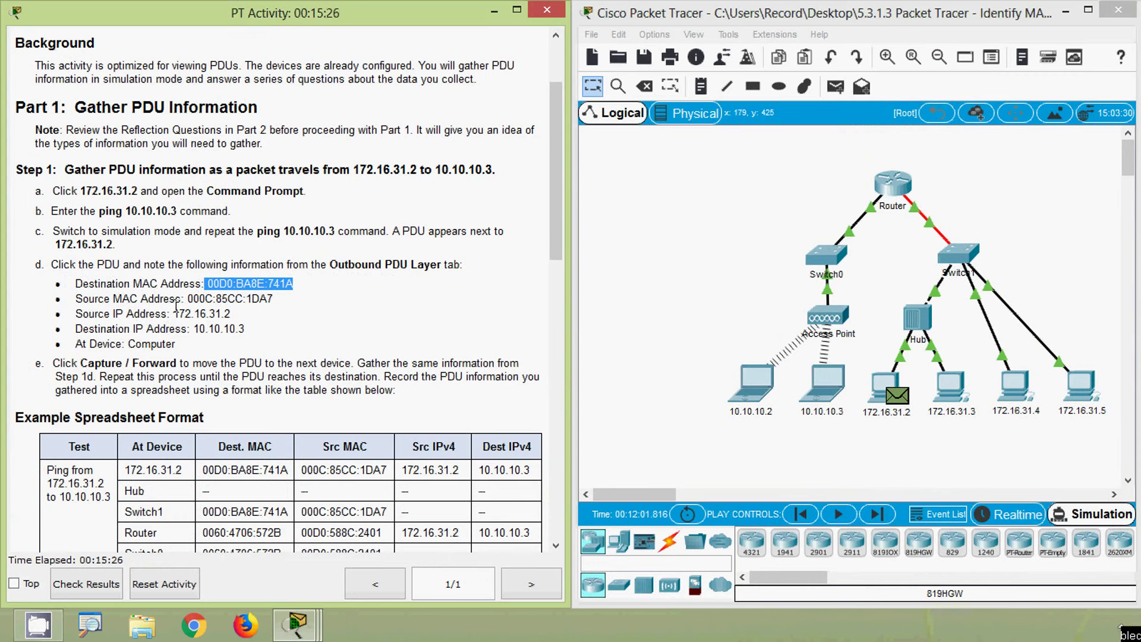
pyautogui.moveTo(76, 313); pyautogui.dragTo(160, 314)
pyautogui.moveTo(75, 330); pyautogui.dragTo(181, 329)
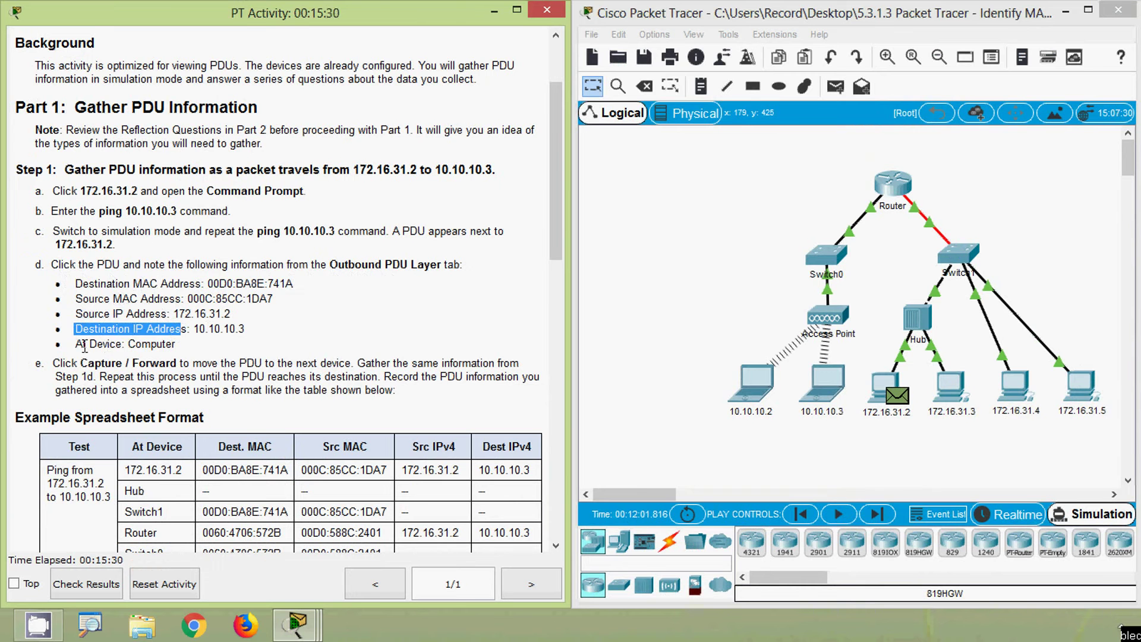
pyautogui.moveTo(76, 347); pyautogui.dragTo(121, 347)
# Open the PDU details at 172.16.31.2 and place them beside the instructions.
pyautogui.click(236, 336)
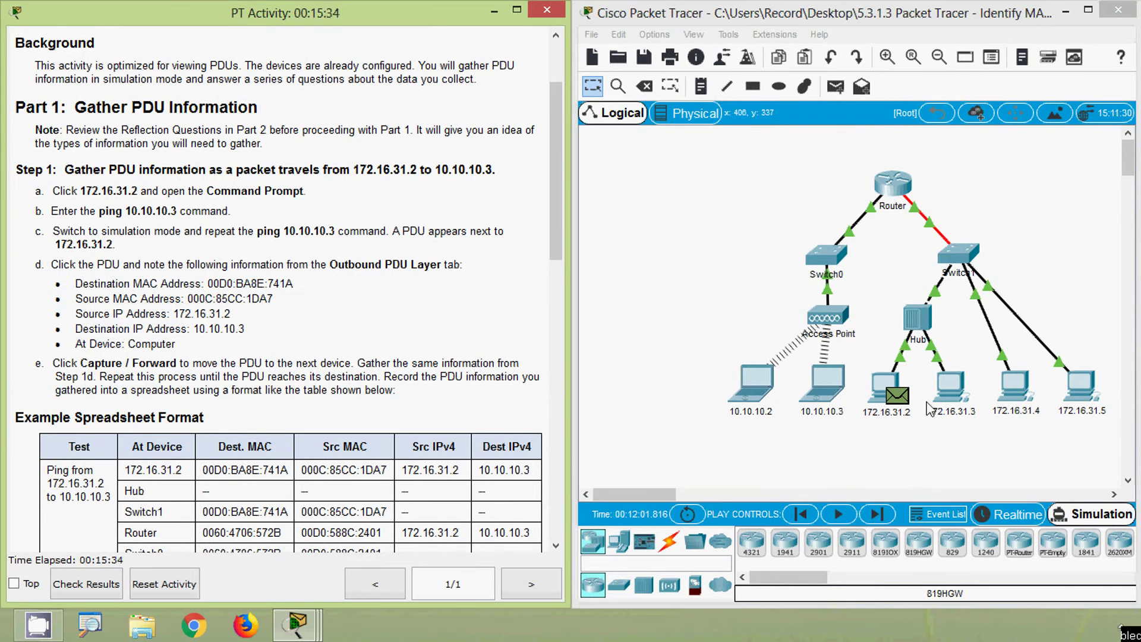
pyautogui.click(904, 402)
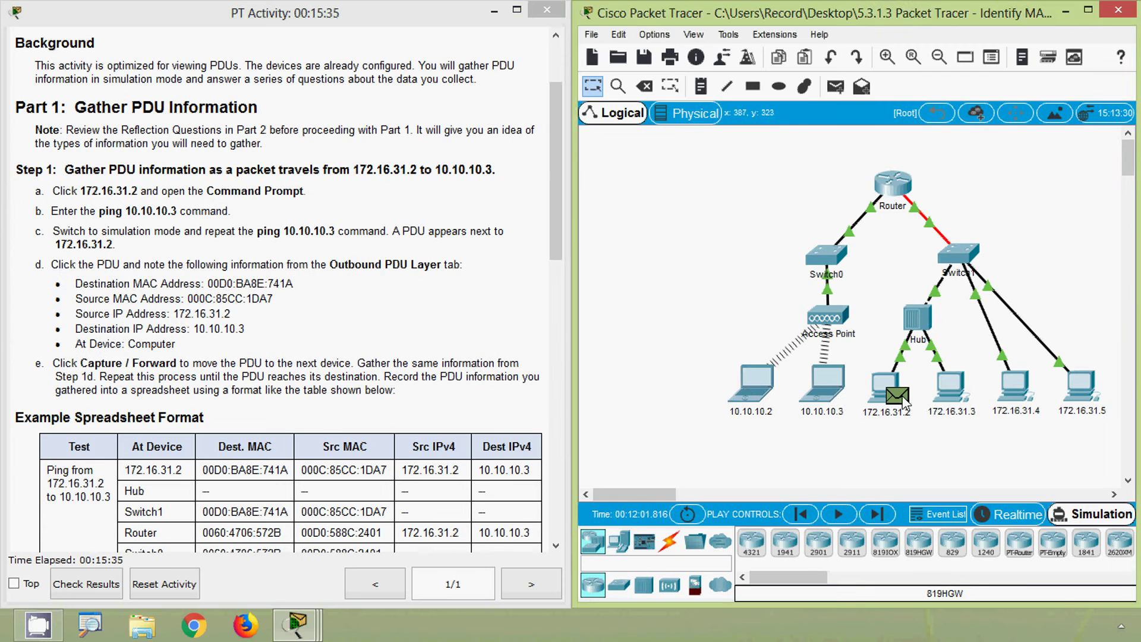
pyautogui.moveTo(509, 80); pyautogui.dragTo(732, 60)
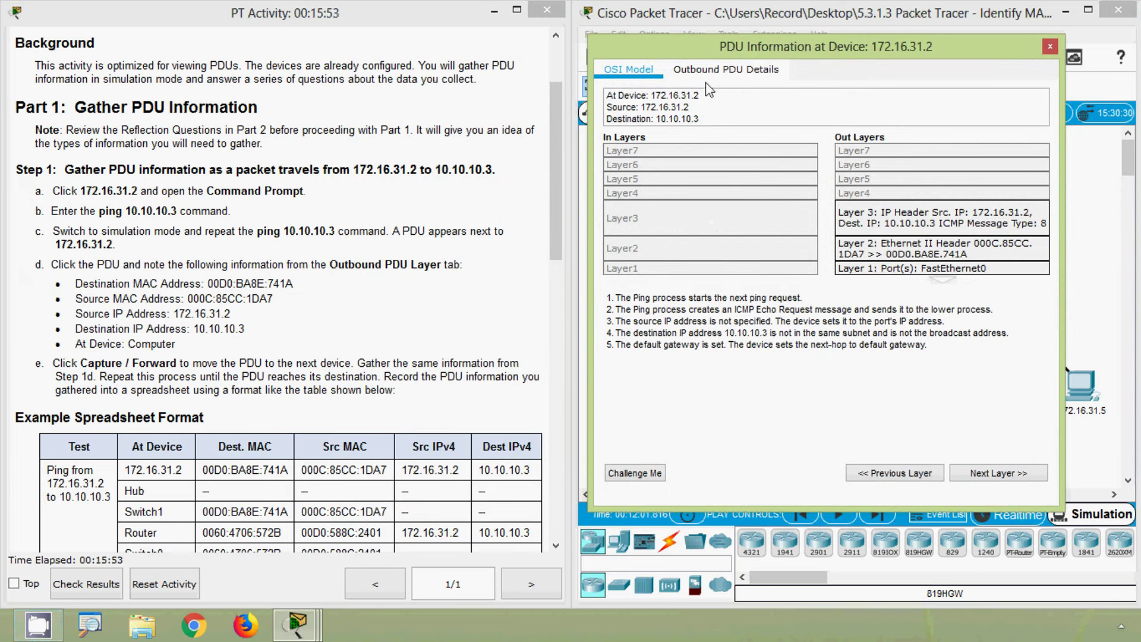
pyautogui.click(724, 70)
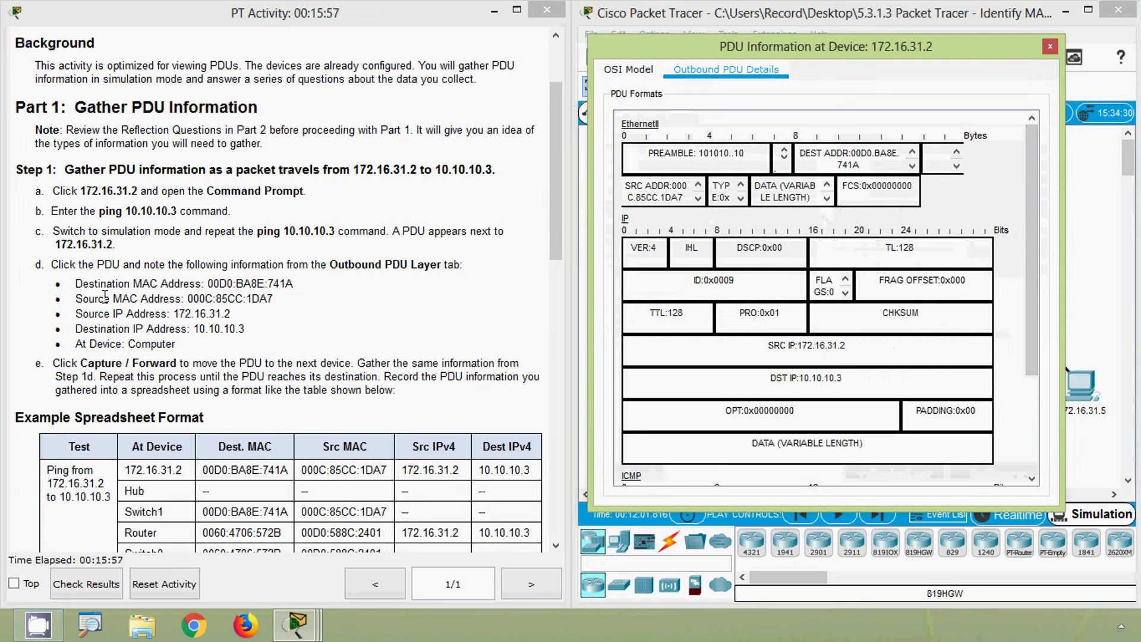
pyautogui.moveTo(82, 284); pyautogui.dragTo(175, 283)
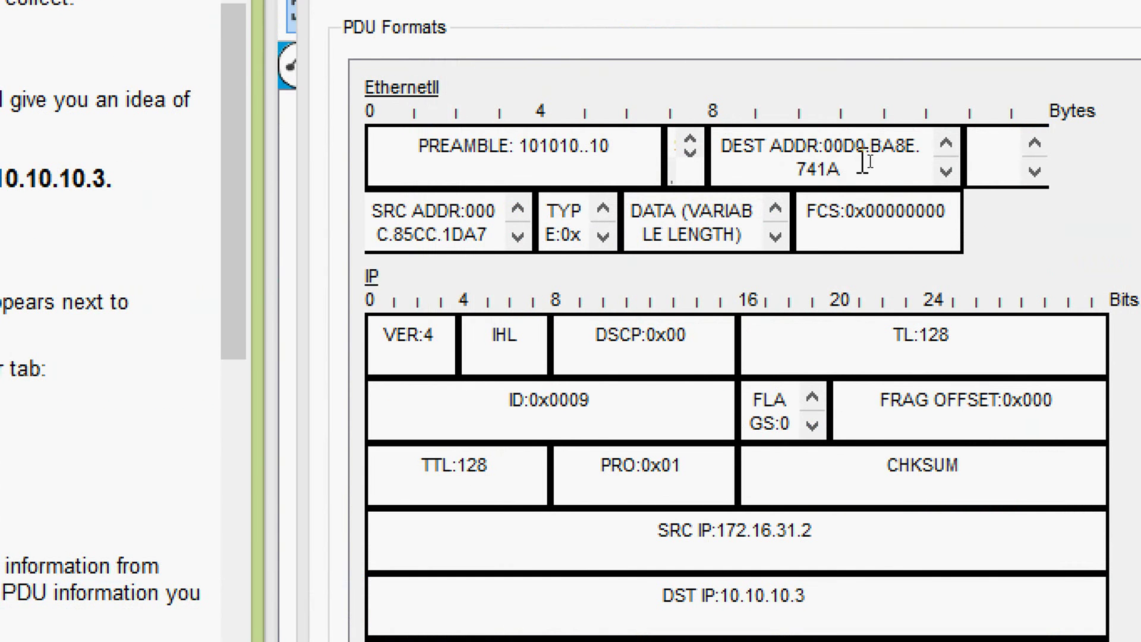
pyautogui.moveTo(871, 160); pyautogui.dragTo(770, 147)
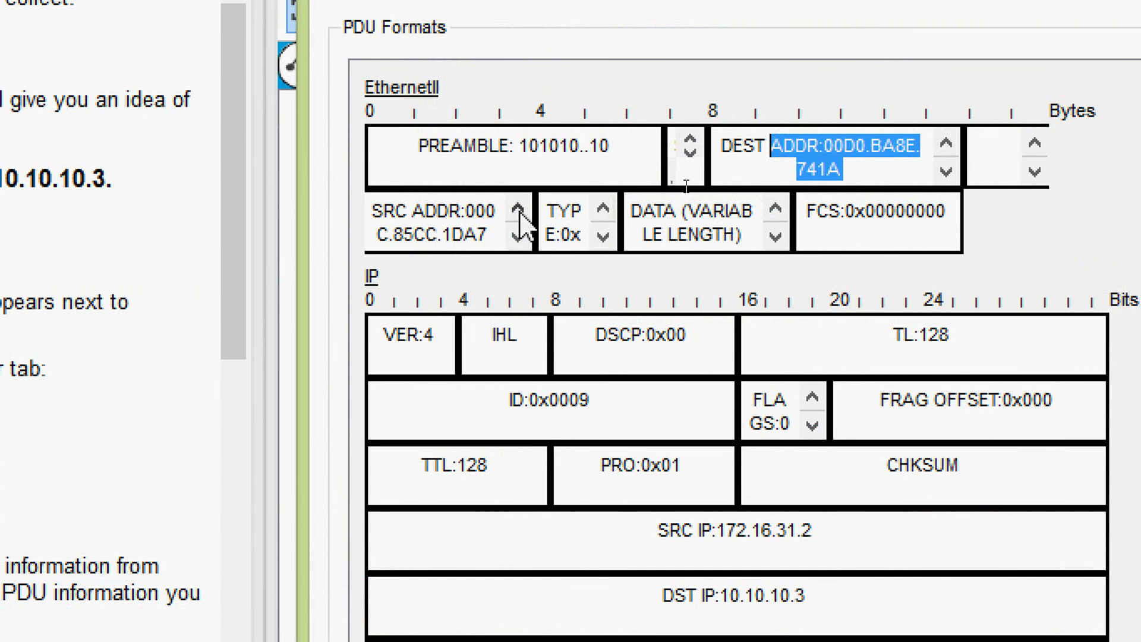
pyautogui.moveTo(372, 211); pyautogui.dragTo(494, 235)
pyautogui.click(466, 235)
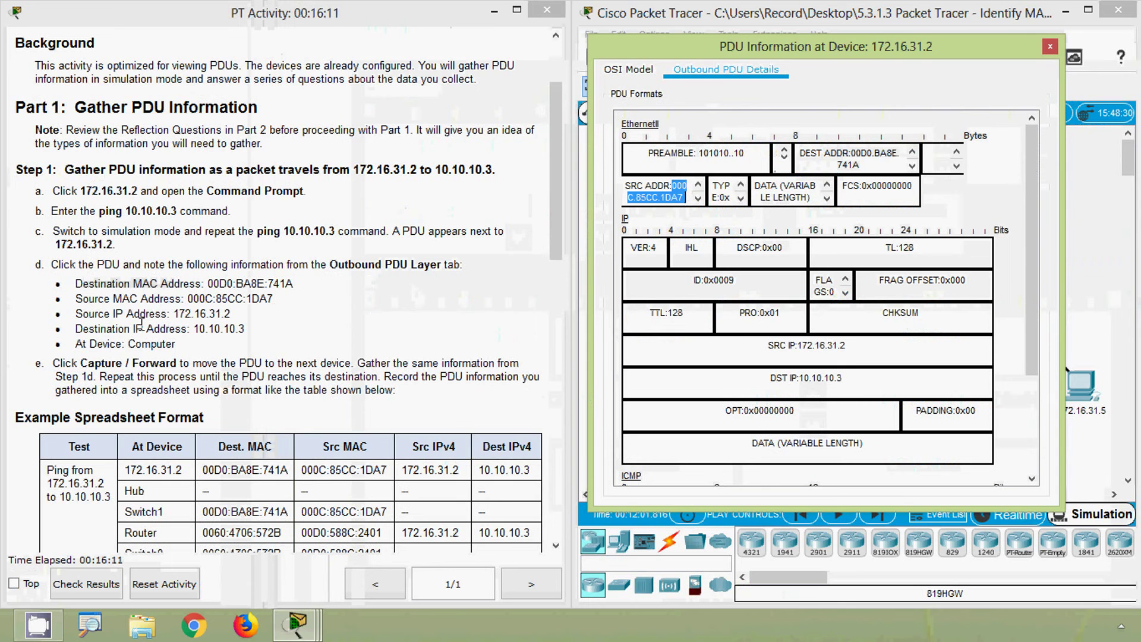
pyautogui.scroll(-3, 870, 382)
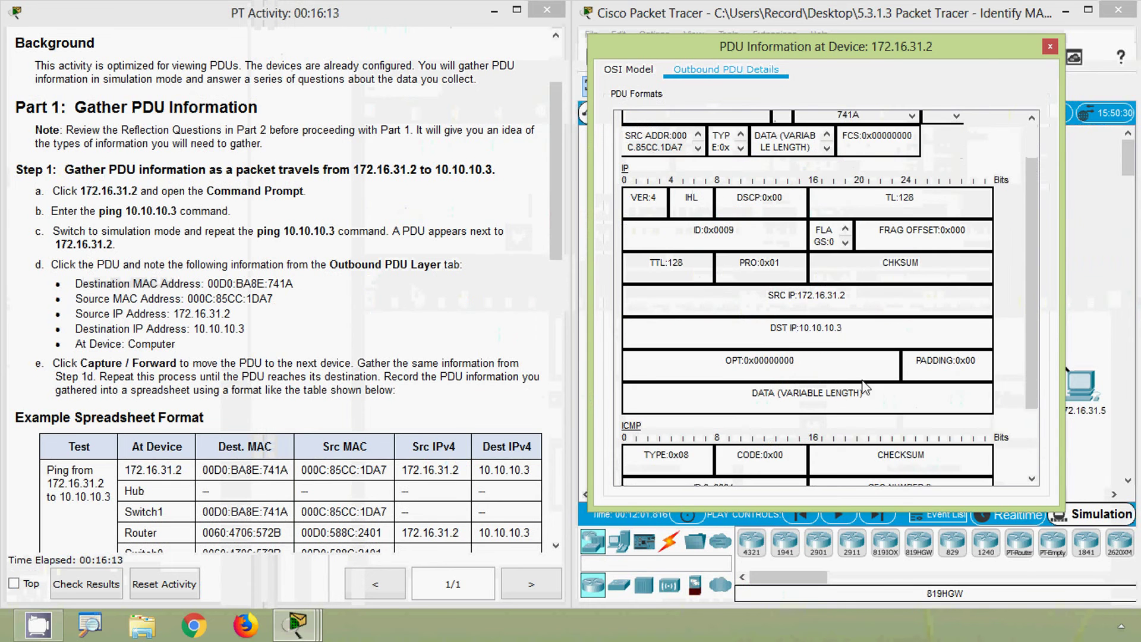
pyautogui.moveTo(760, 295); pyautogui.dragTo(866, 294)
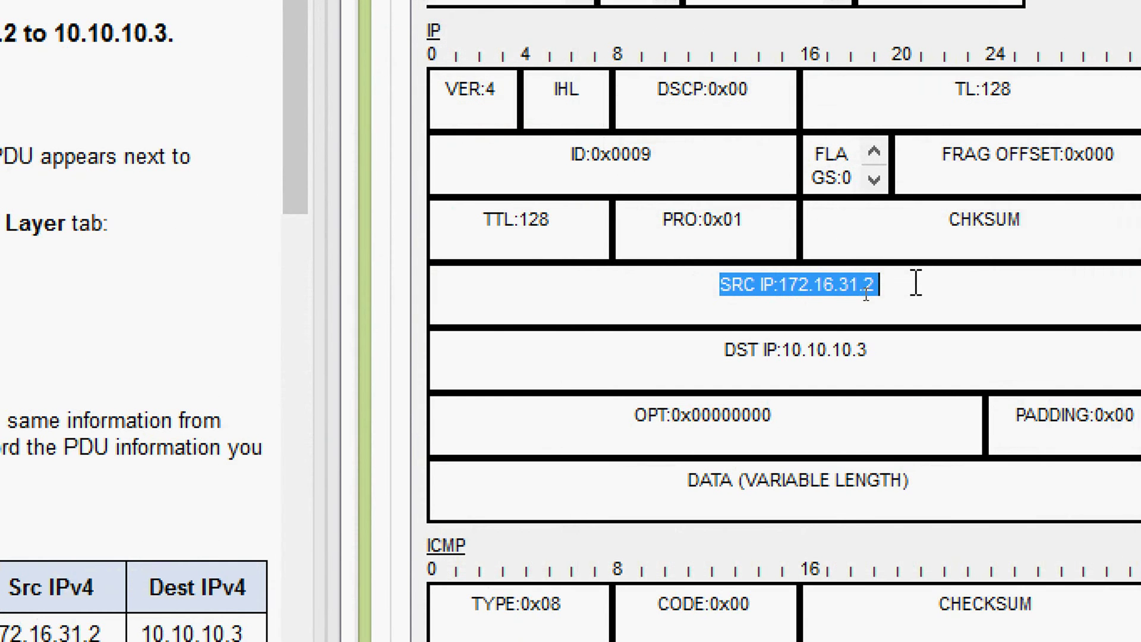
pyautogui.moveTo(717, 354); pyautogui.dragTo(901, 354)
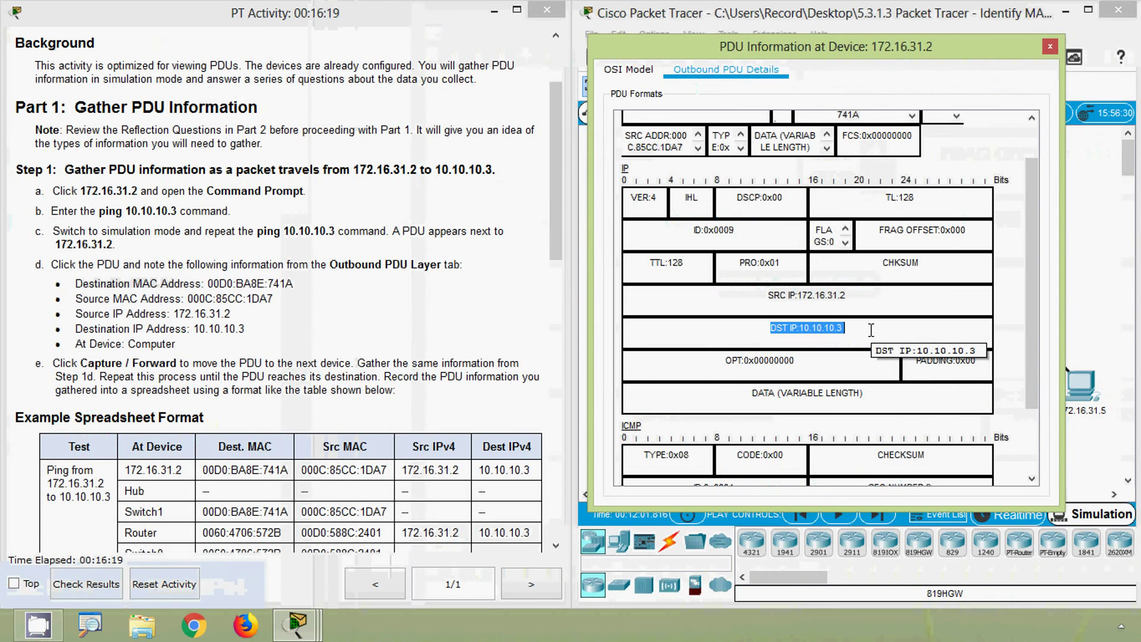
pyautogui.moveTo(76, 343); pyautogui.dragTo(173, 344)
pyautogui.scroll(-3, 720, 341)
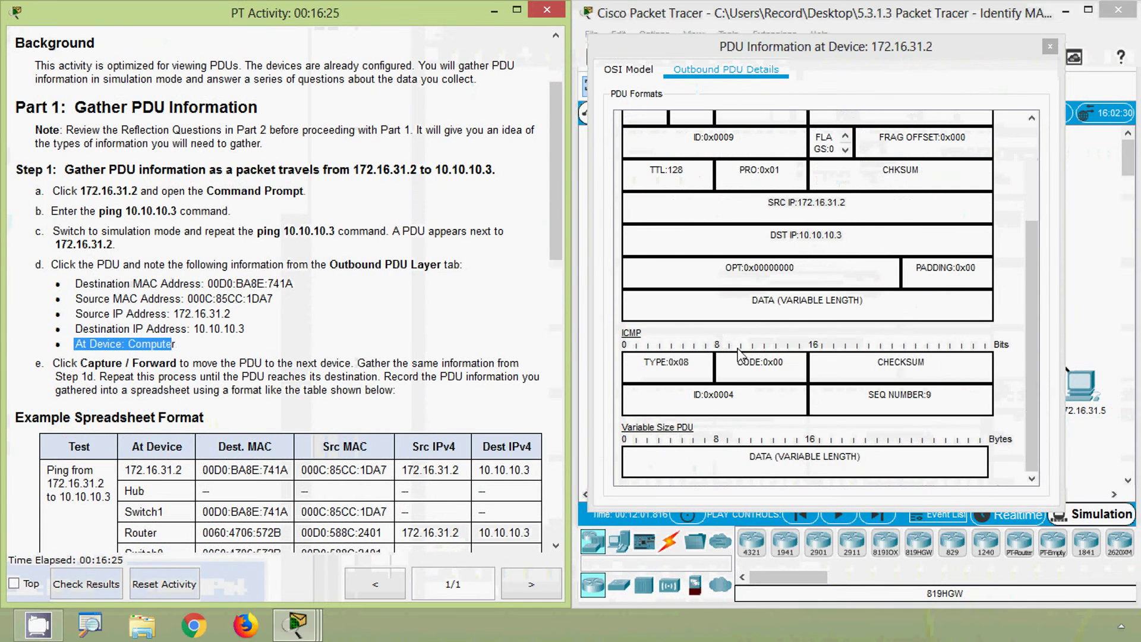
pyautogui.scroll(5, 743, 357)
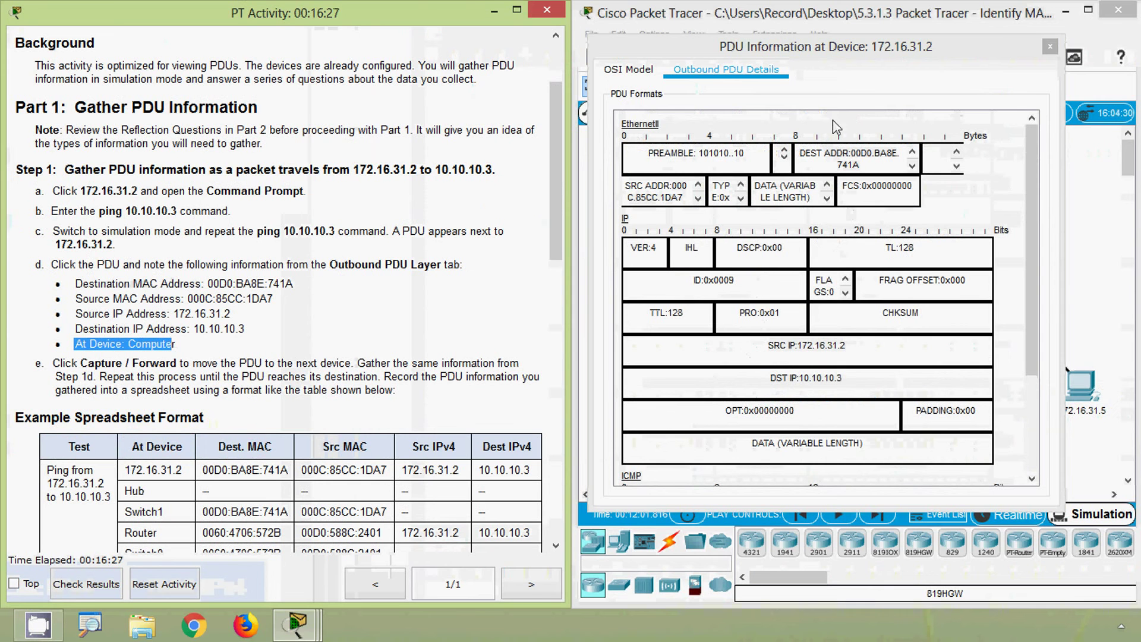
pyautogui.moveTo(882, 53); pyautogui.dragTo(885, 71)
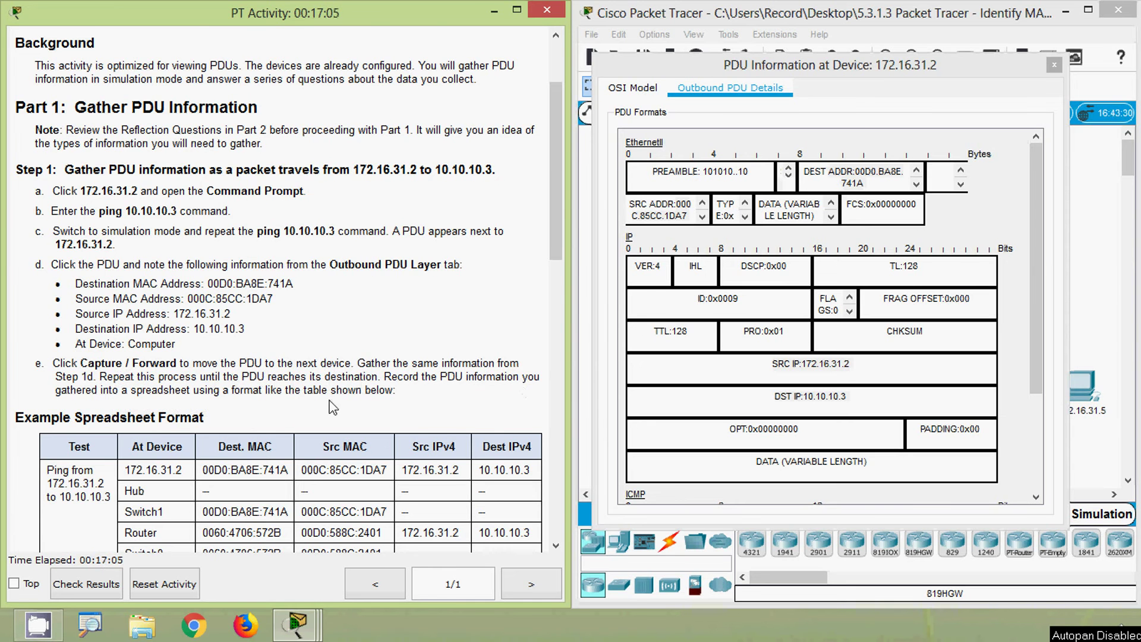
# Scroll the instructions to the example table and switch to the Excel workbook of ping tables.
pyautogui.scroll(-3, 352, 407)
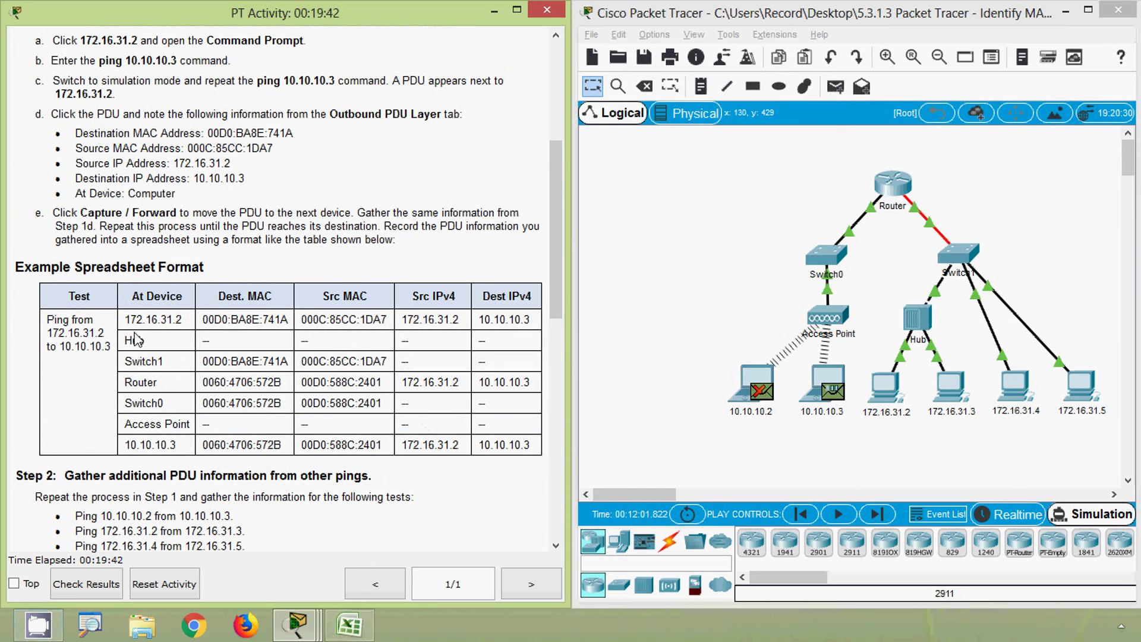
pyautogui.write('ub')
pyautogui.click(350, 624)
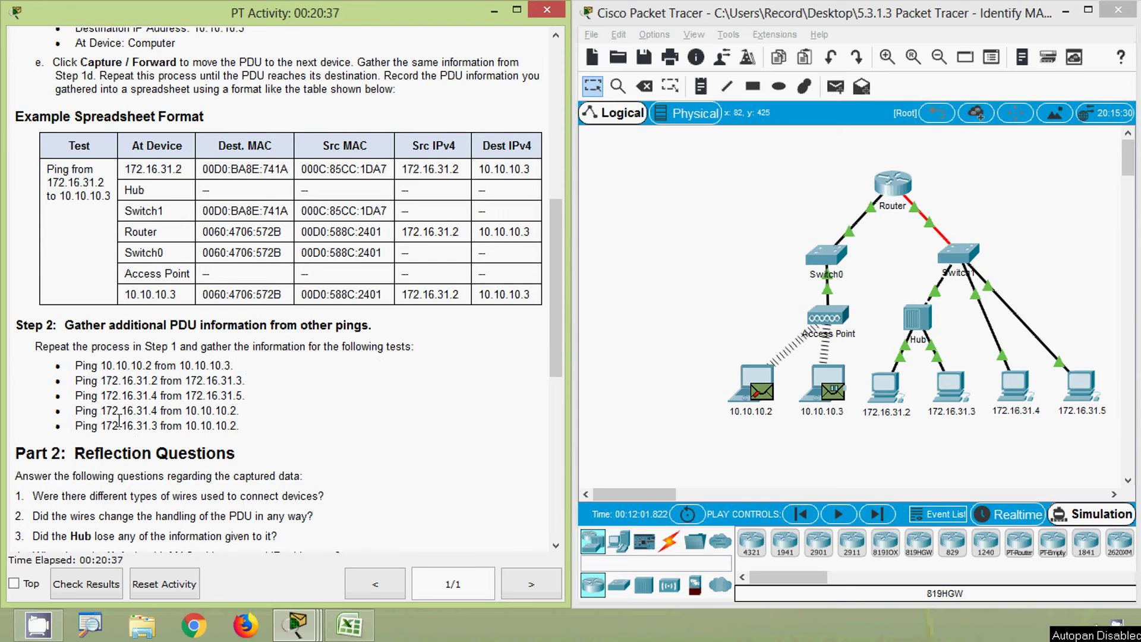
pyautogui.hotkey('alt', 'Tab')
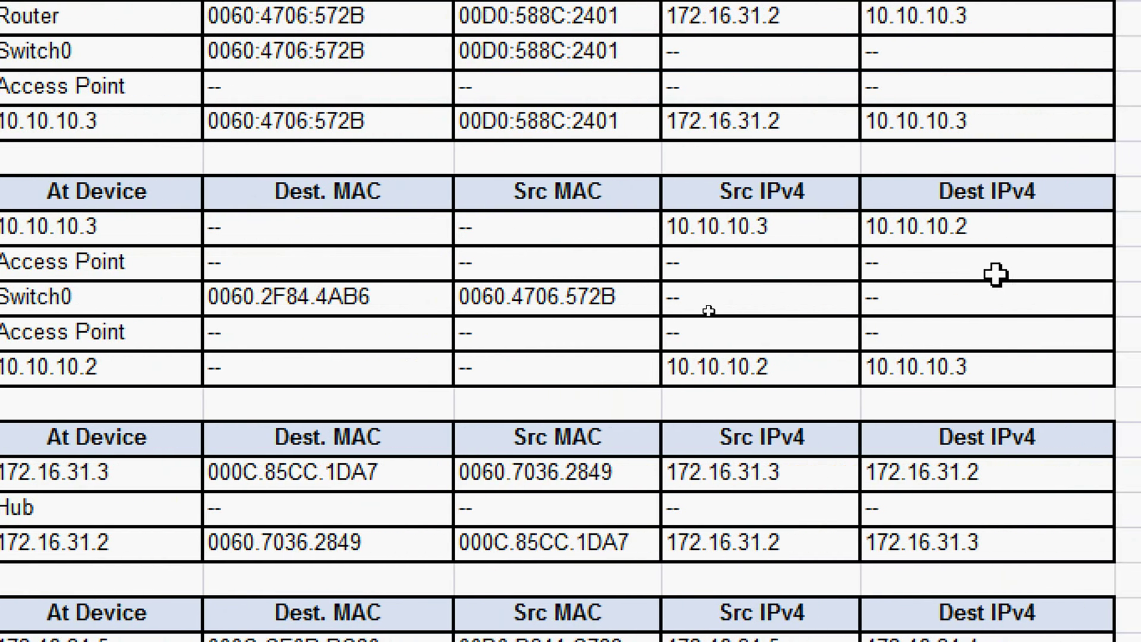
pyautogui.moveTo(144, 196)
pyautogui.mouseDown()
pyautogui.moveTo(804, 318)
pyautogui.moveTo(927, 374)
pyautogui.mouseUp()
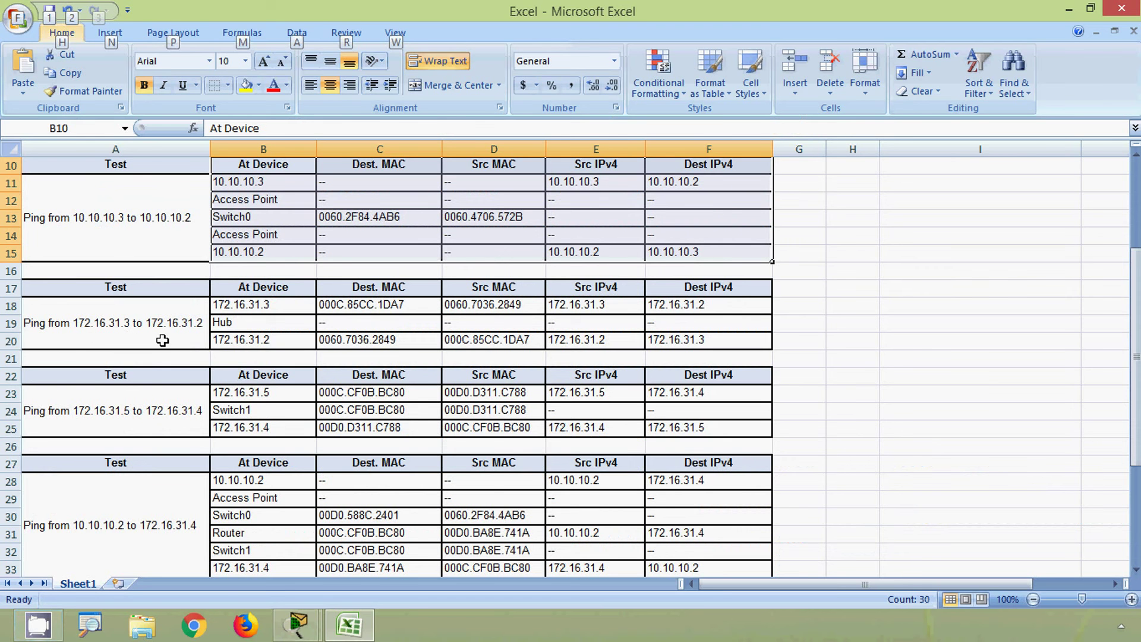
pyautogui.moveTo(99, 291); pyautogui.dragTo(665, 324)
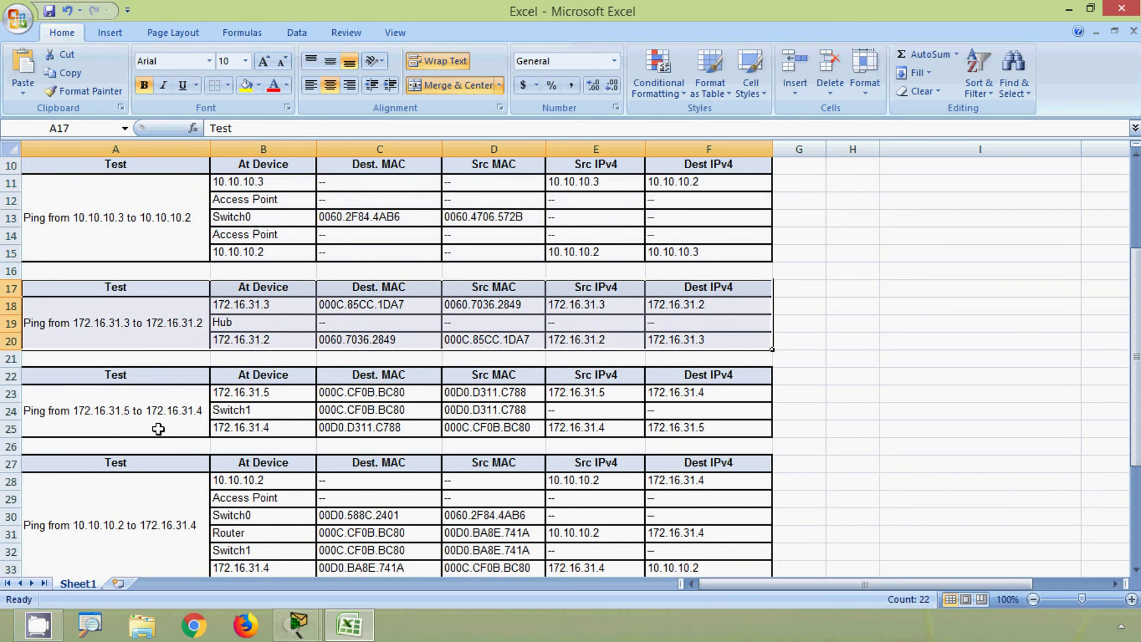
pyautogui.moveTo(134, 377); pyautogui.dragTo(696, 410)
pyautogui.scroll(-2, 330, 429)
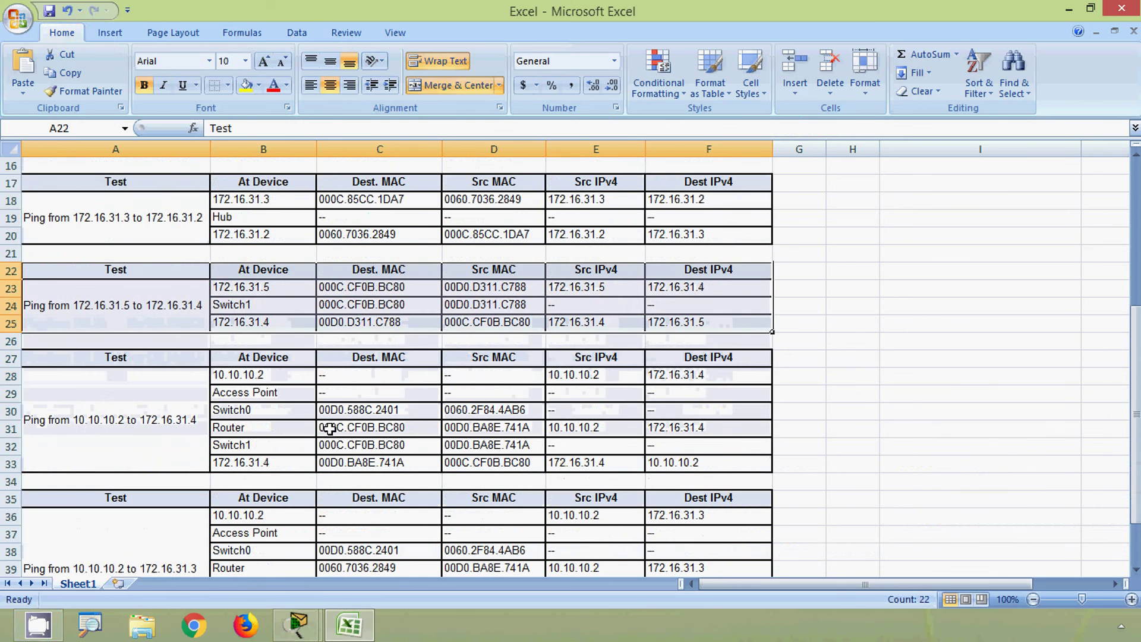
pyautogui.click(77, 440)
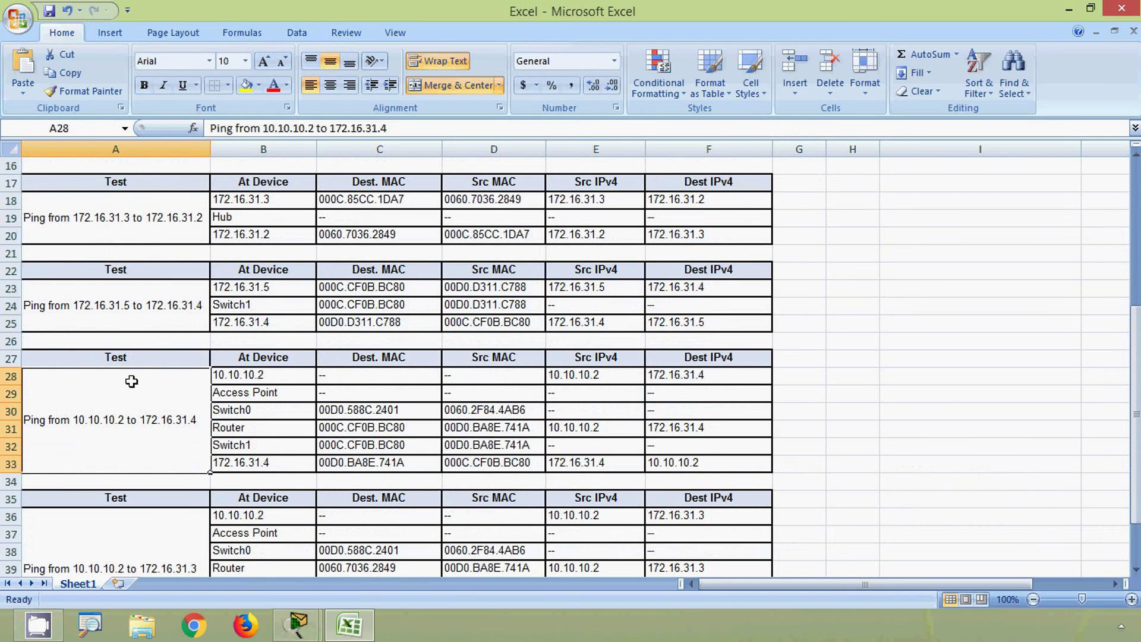
pyautogui.moveTo(133, 369); pyautogui.dragTo(693, 407)
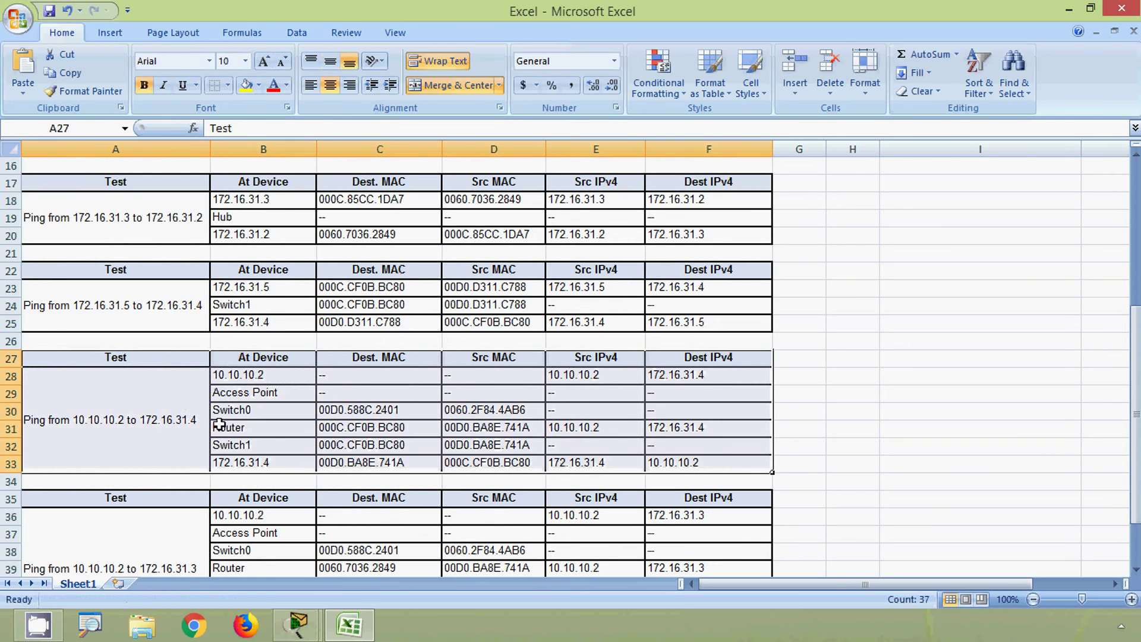
pyautogui.scroll(-3, 217, 424)
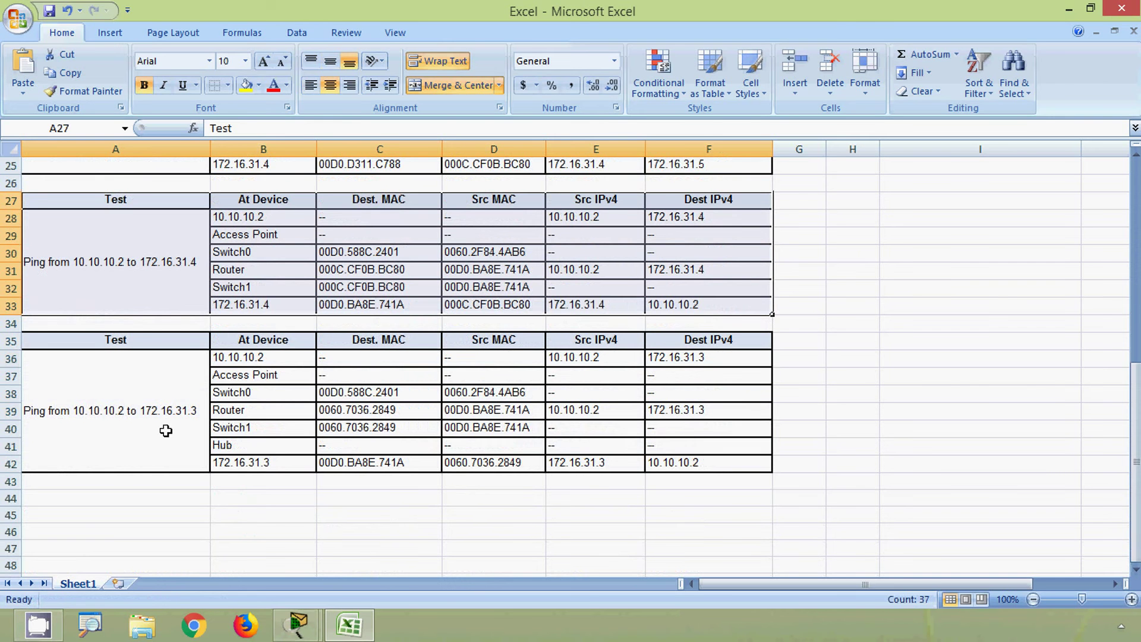
pyautogui.click(120, 344)
pyautogui.moveTo(120, 344); pyautogui.dragTo(683, 472)
pyautogui.click(649, 504)
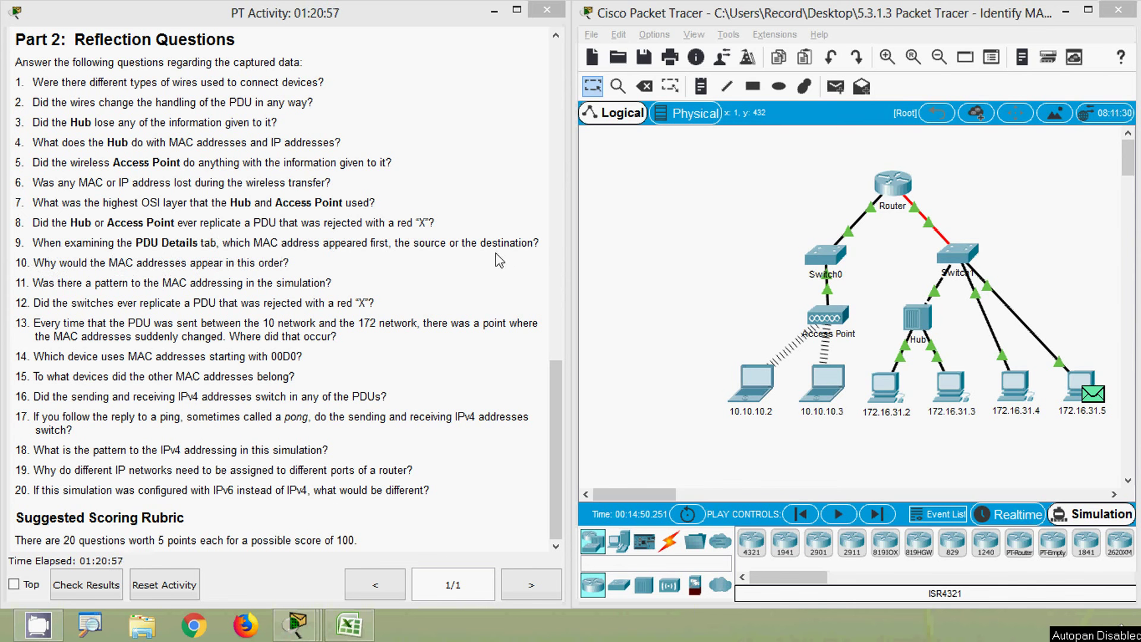
# Highlight the word 'destination' in reflection question 9.
pyautogui.moveTo(483, 245); pyautogui.dragTo(534, 246)
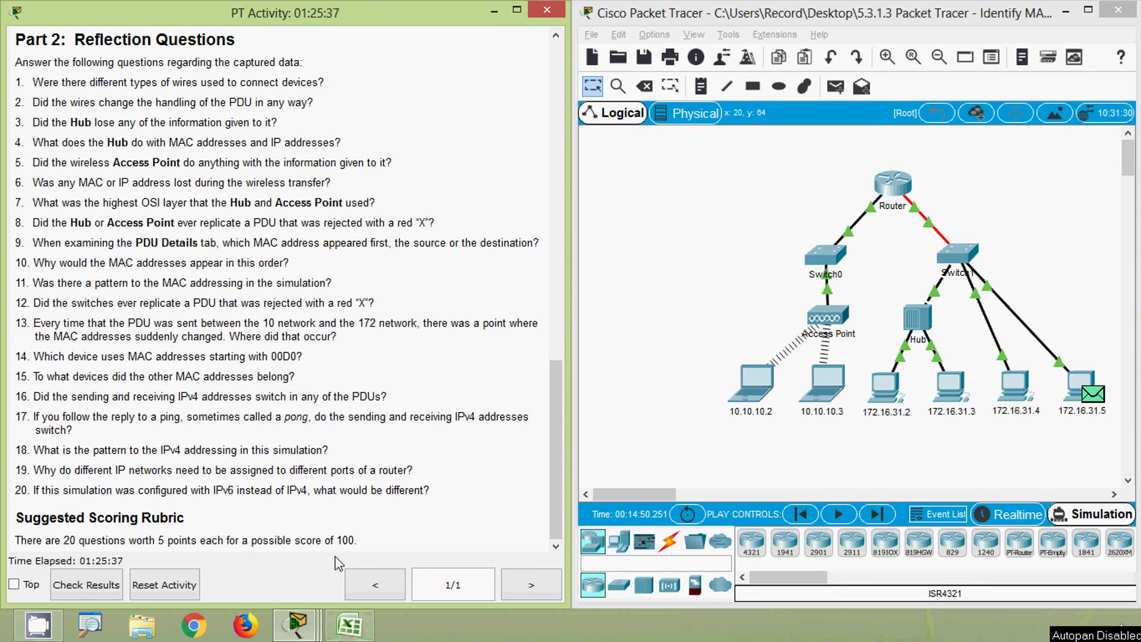
pyautogui.click(340, 627)
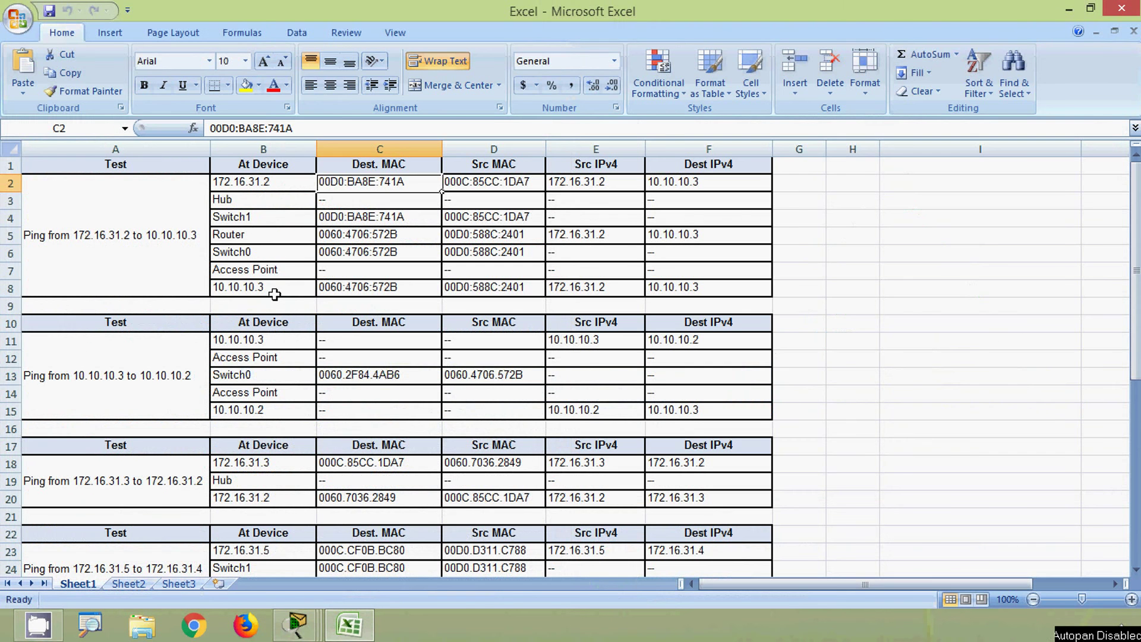
pyautogui.click(285, 243)
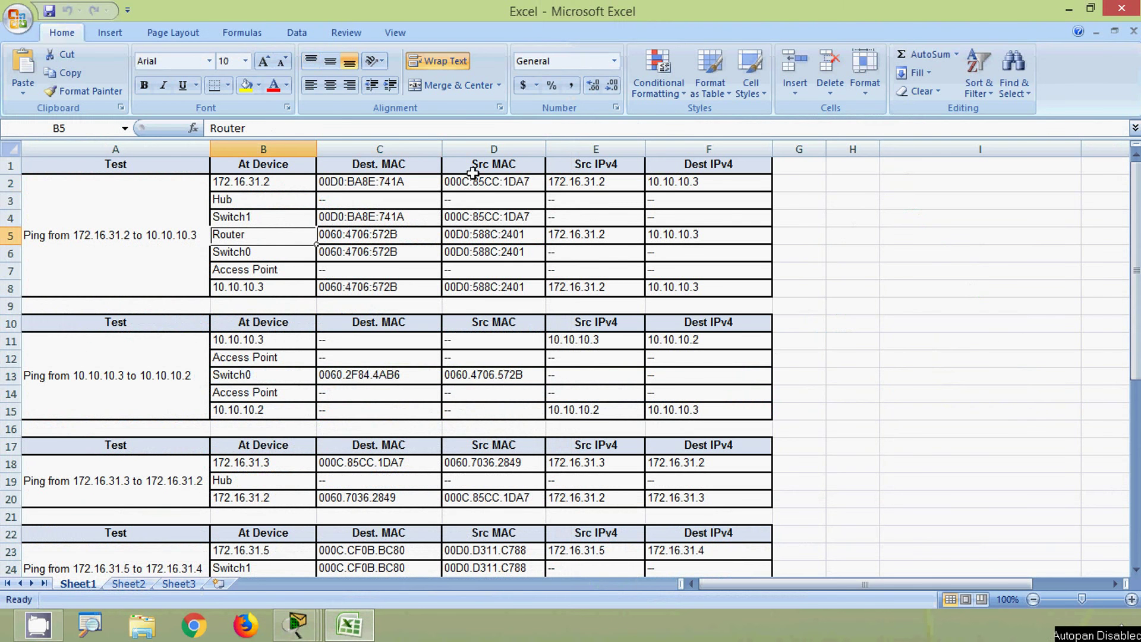
pyautogui.click(482, 236)
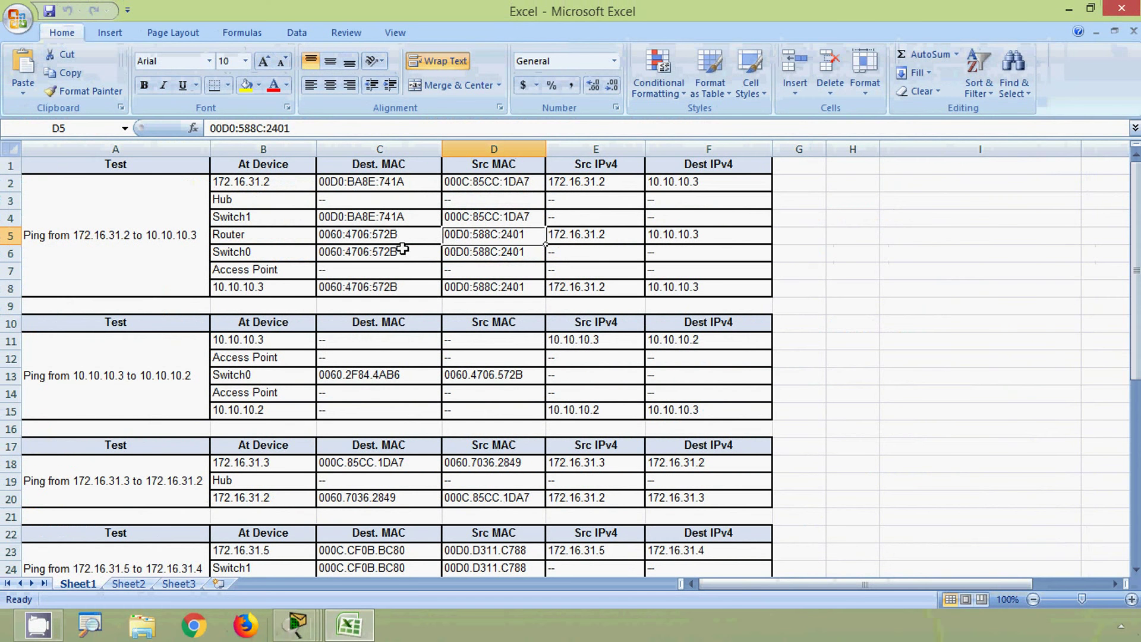
pyautogui.click(1067, 10)
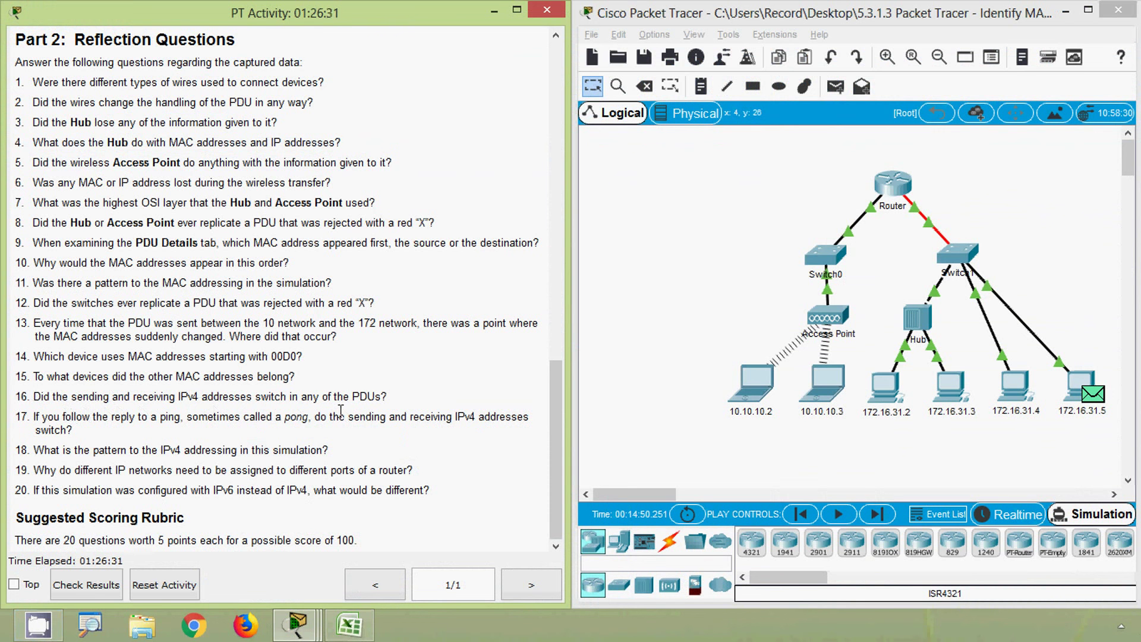
# Highlight reflection question 16 about IPv4 addresses switching.
pyautogui.moveTo(15, 396); pyautogui.dragTo(407, 401)
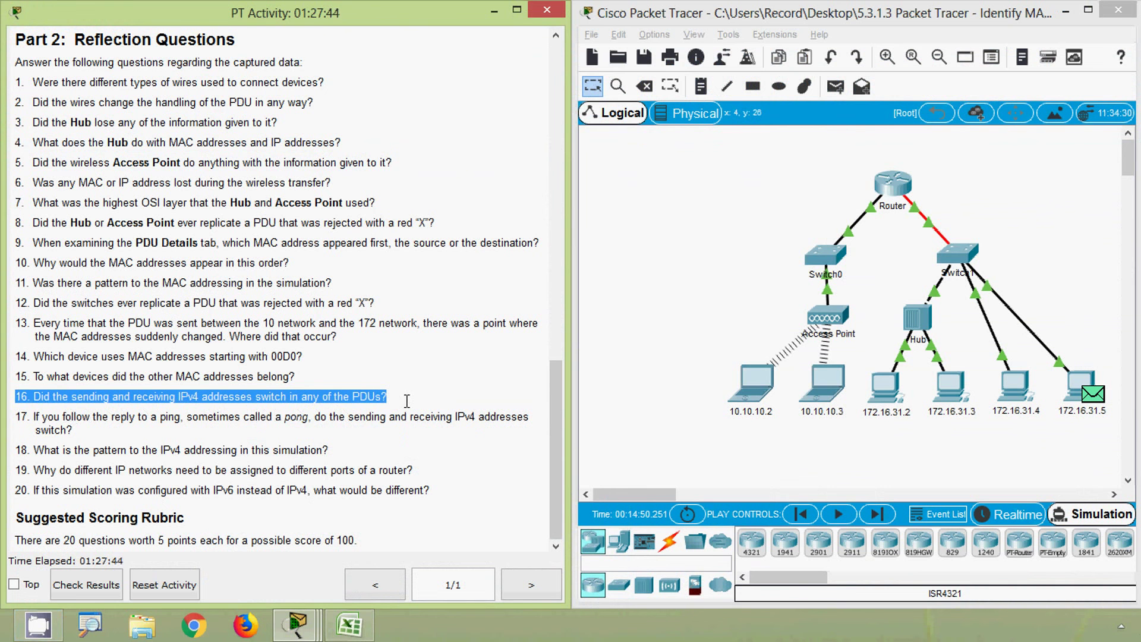